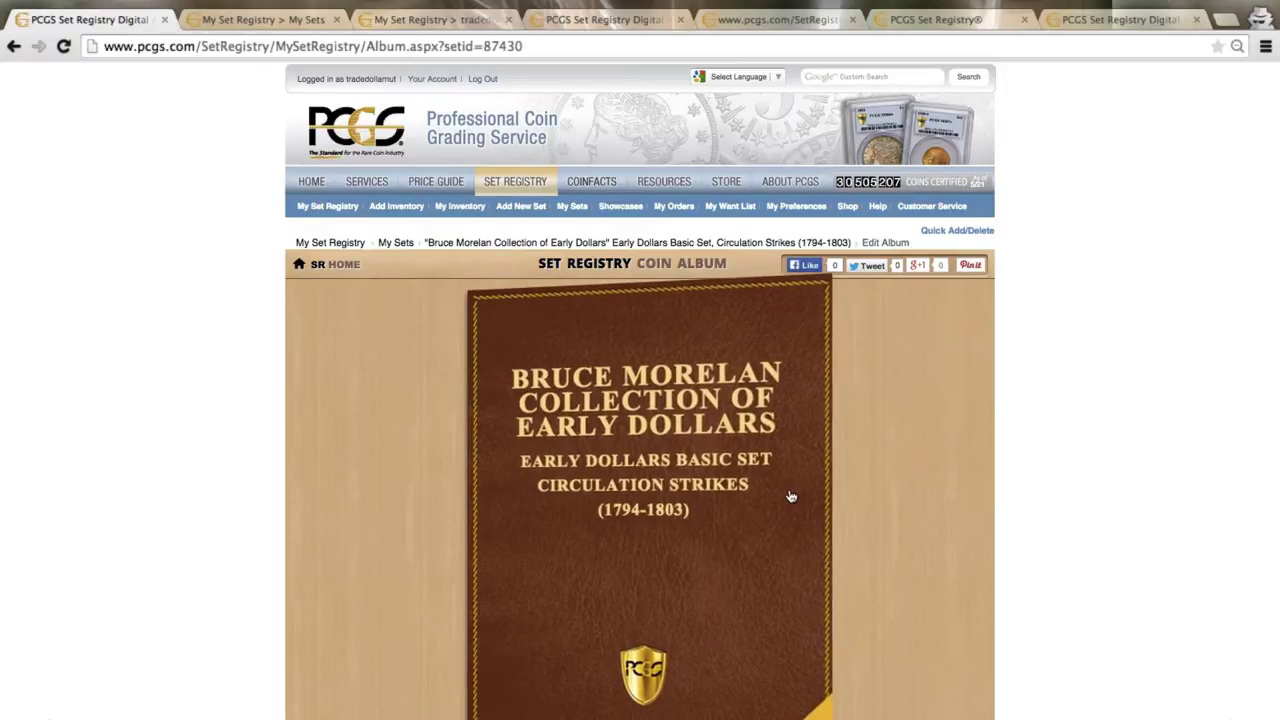
- Review the list of registered sets and the Carson City trade dollar set's page with its digital album option
click(300, 22)
scroll(542, 375, up, 3)
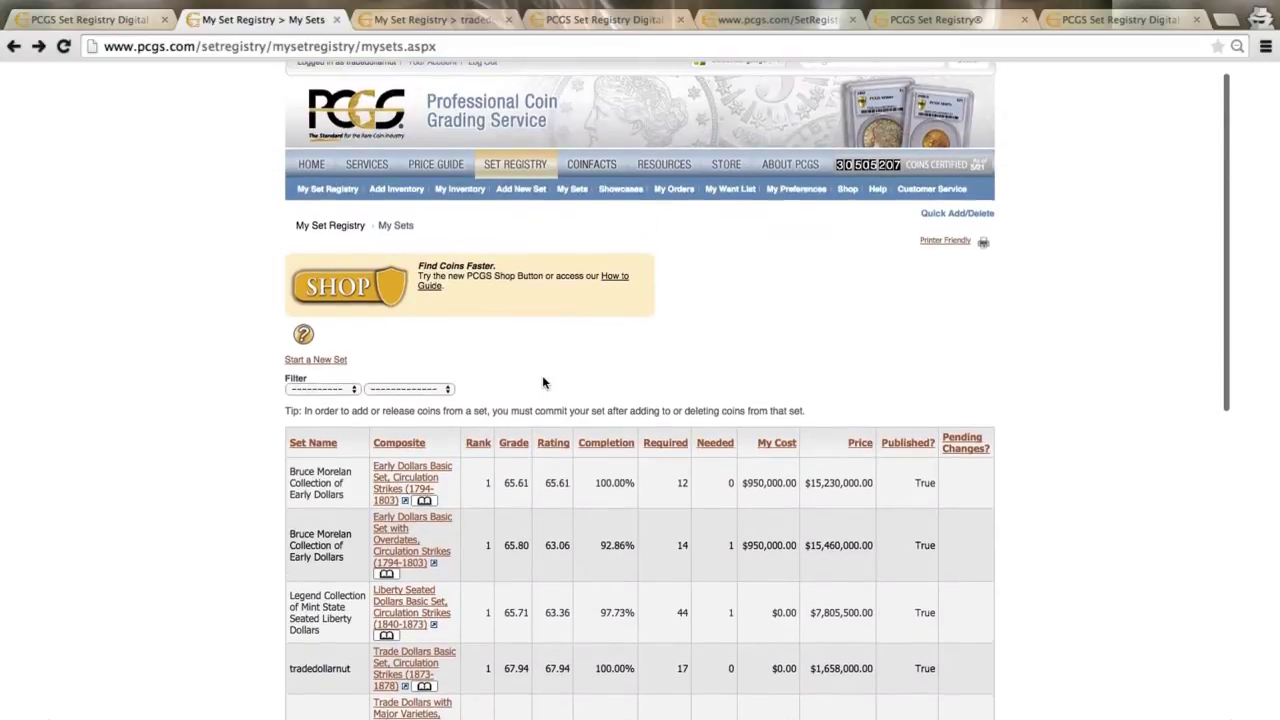
scroll(574, 415, down, 5)
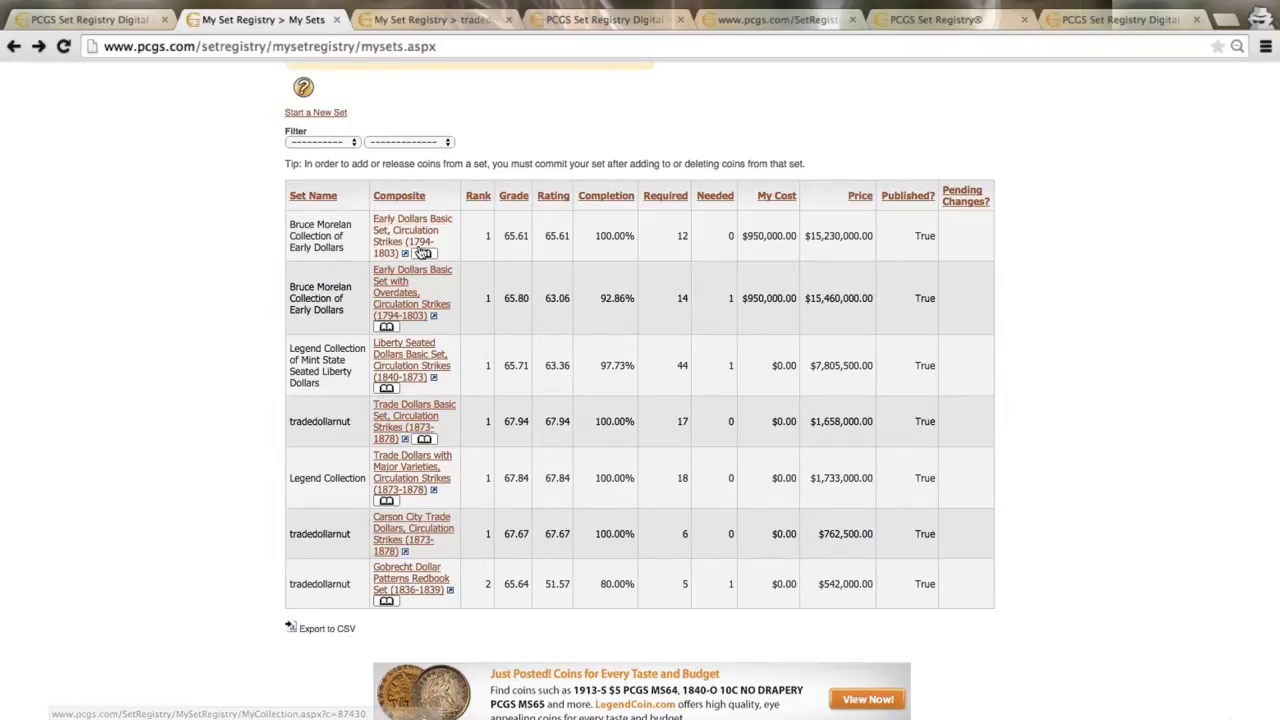
click(435, 19)
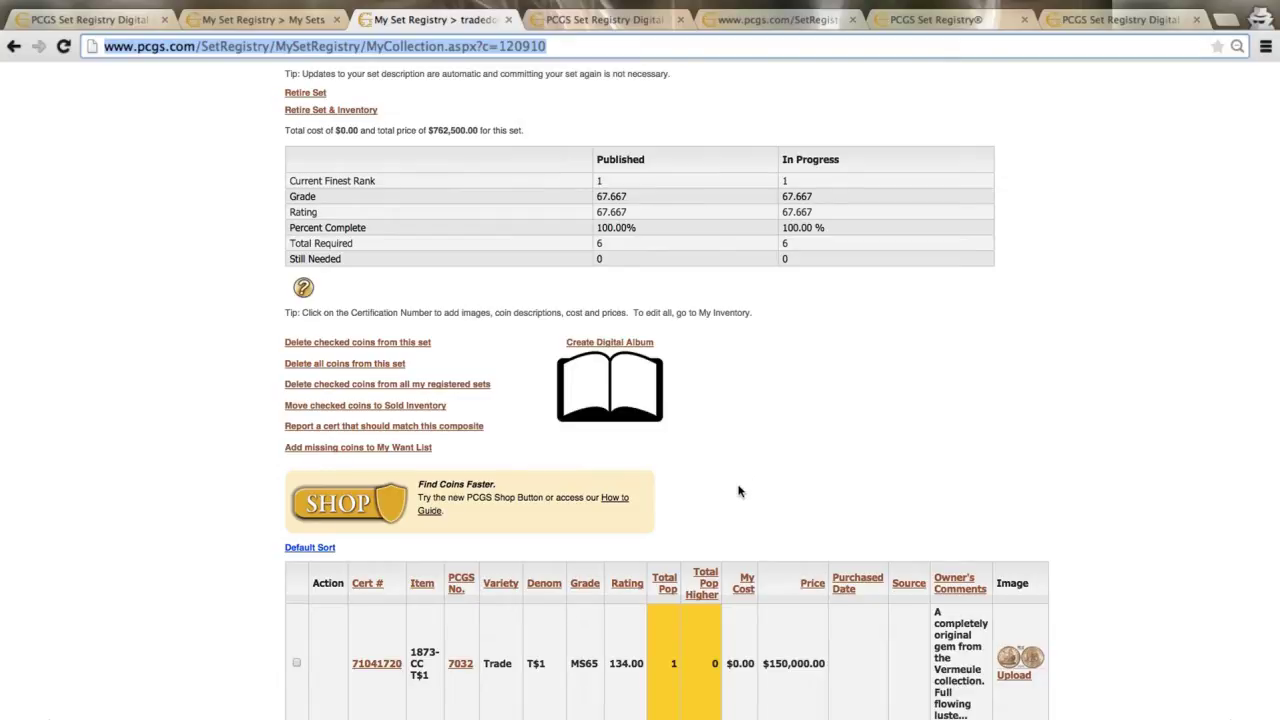
- Bring up the digital album for the Early Dollars Basic Set with Overdates and open its options
click(638, 20)
scroll(716, 387, down, 1)
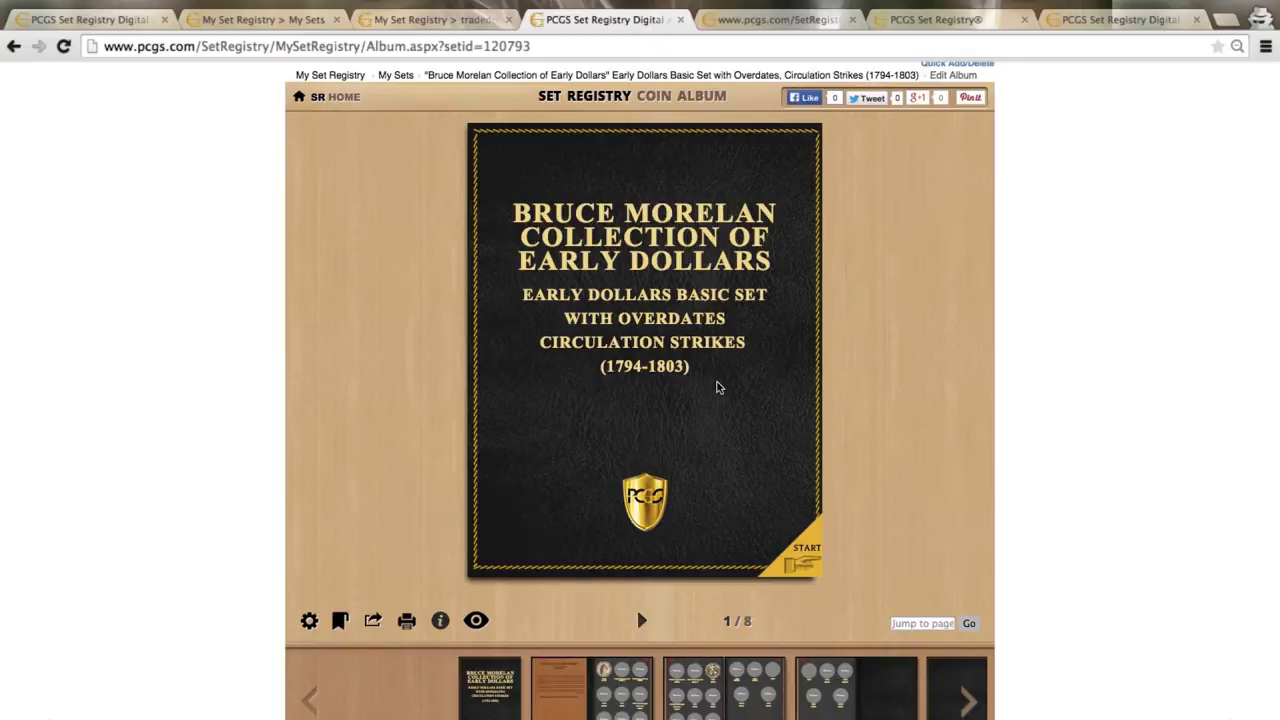
scroll(716, 387, down, 1)
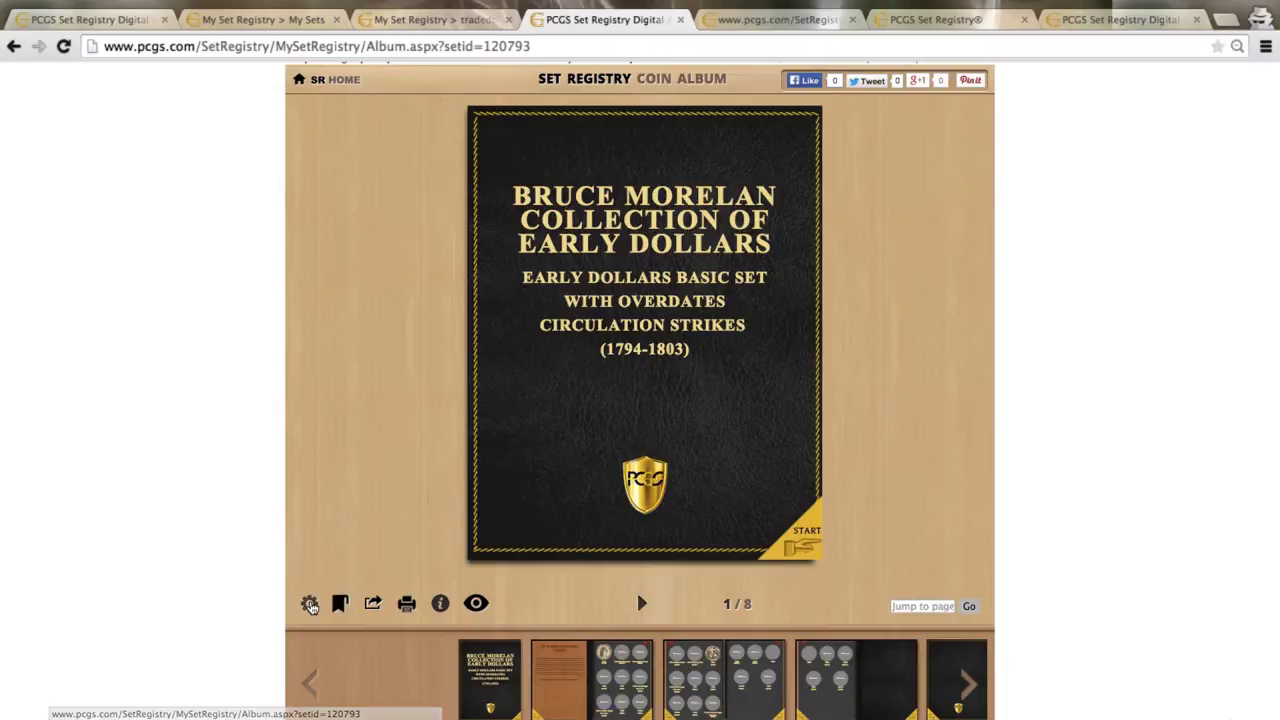
click(312, 603)
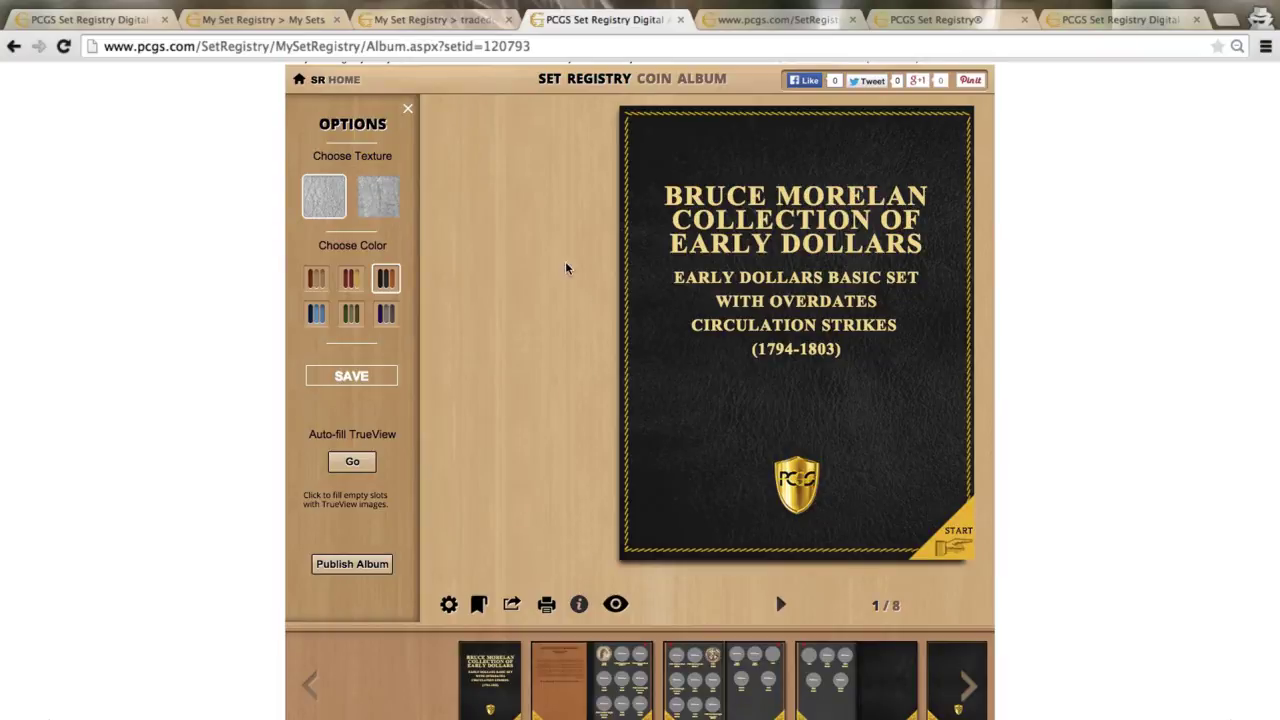
- Preview the second texture and the brown, blue, green and purple covers, and save the album with the first texture and black color scheme
click(397, 197)
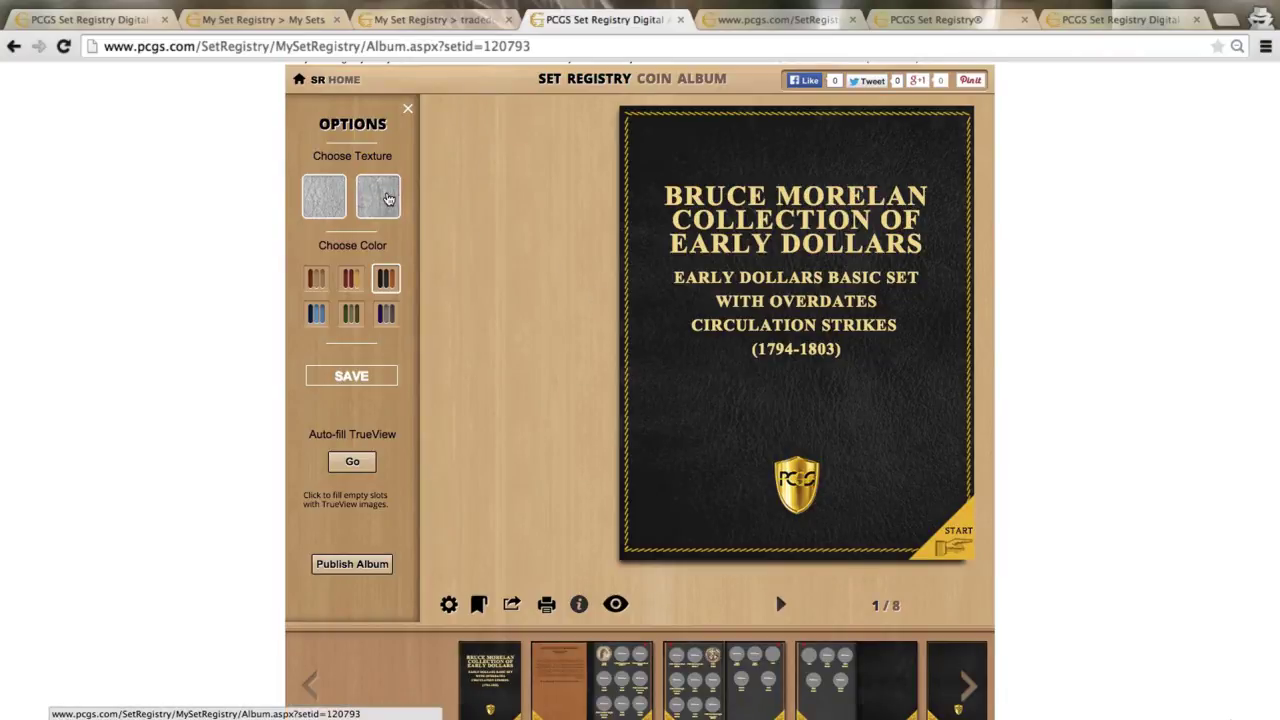
click(324, 196)
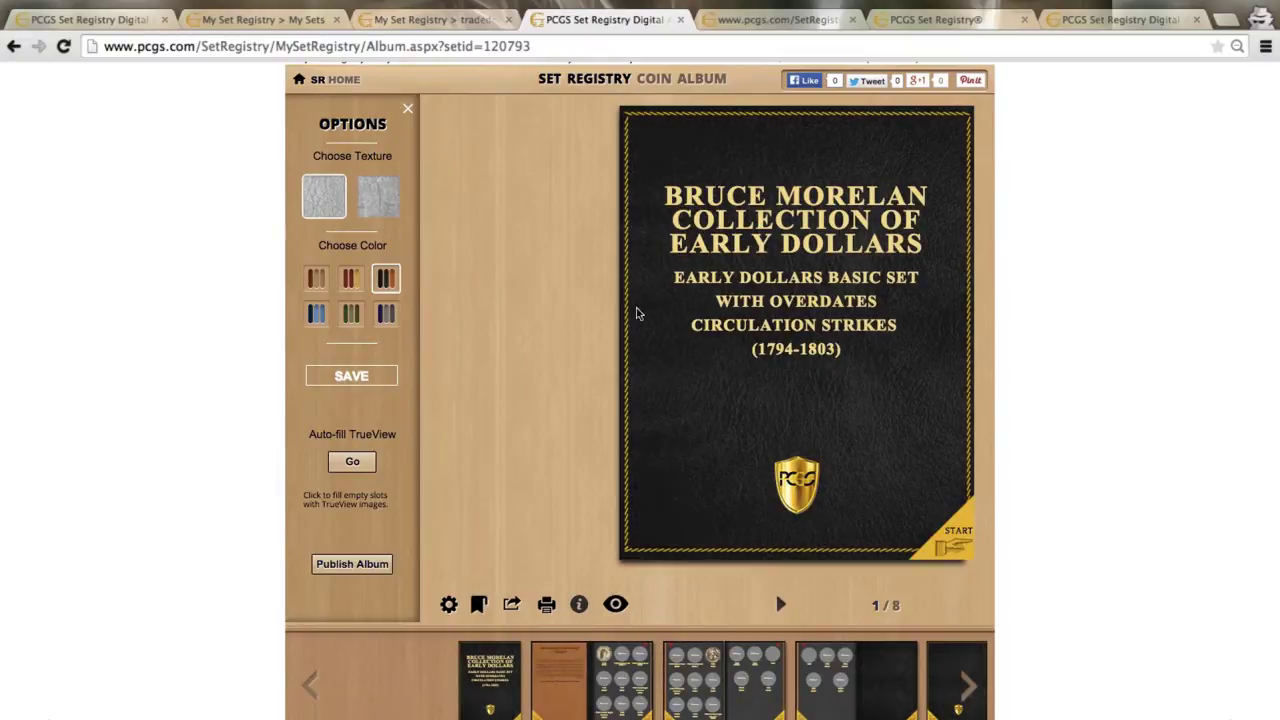
click(317, 284)
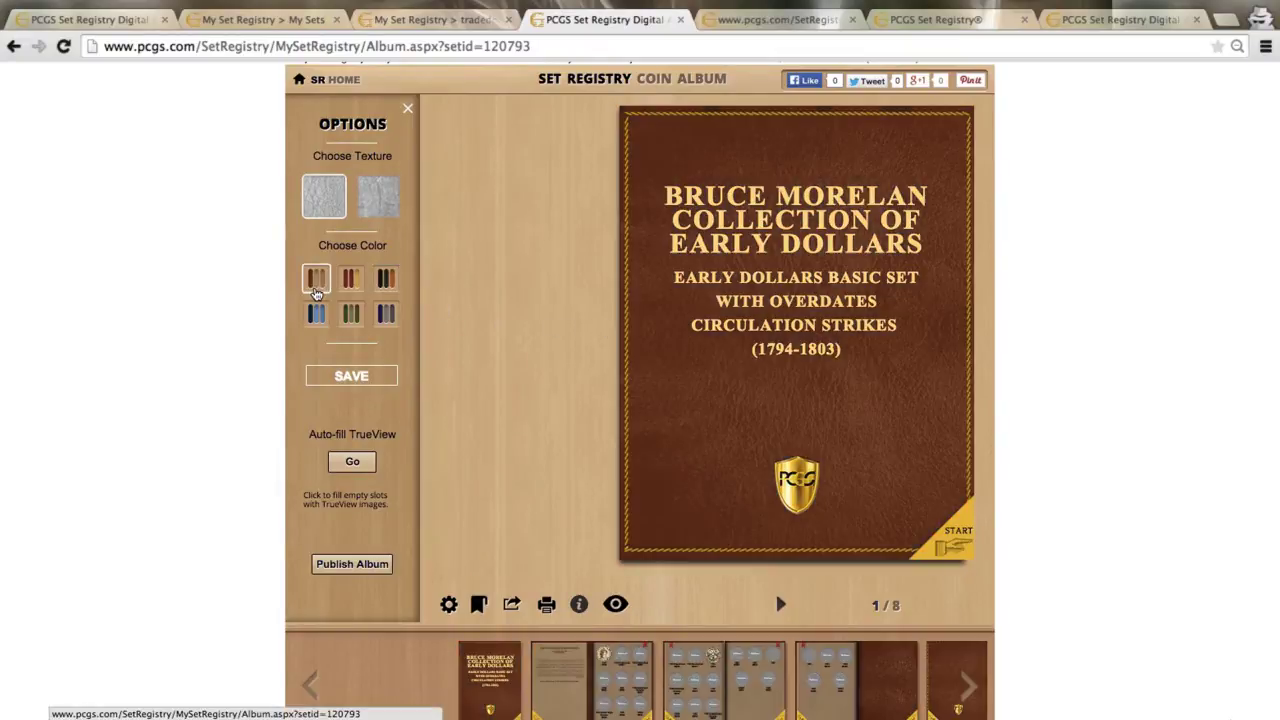
click(316, 313)
click(362, 315)
click(386, 314)
click(388, 280)
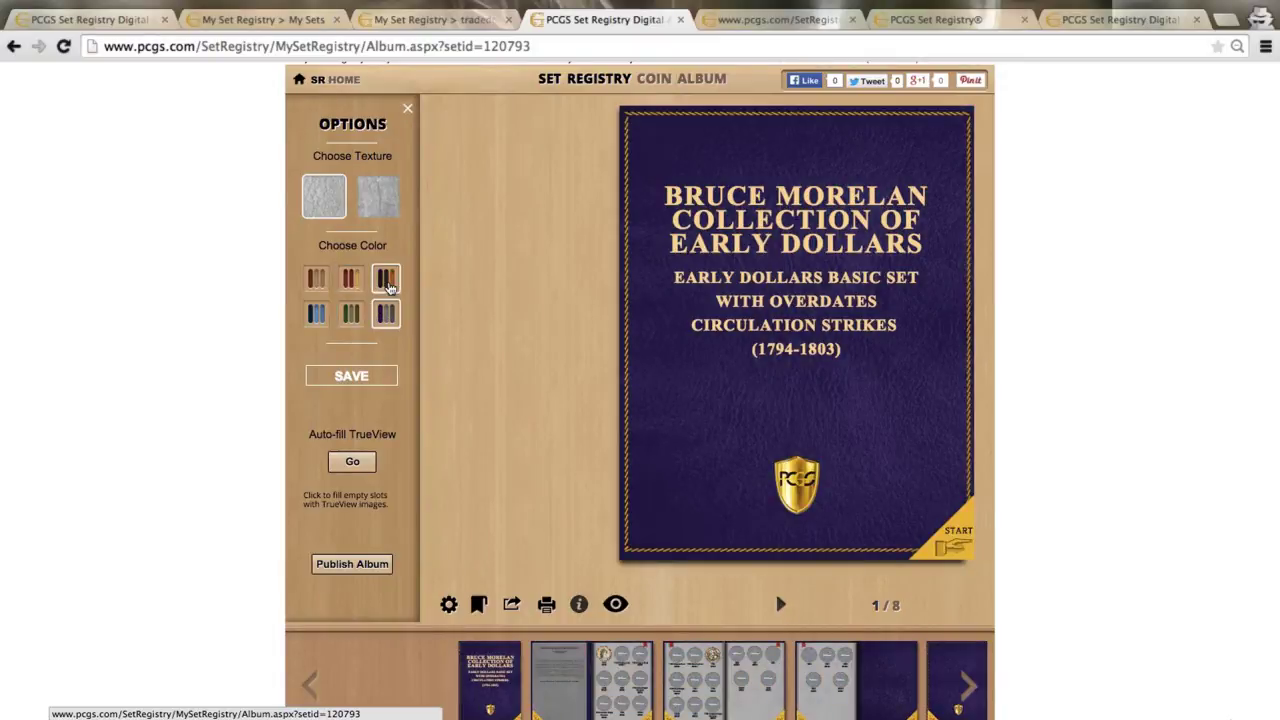
scroll(577, 376, down, 1)
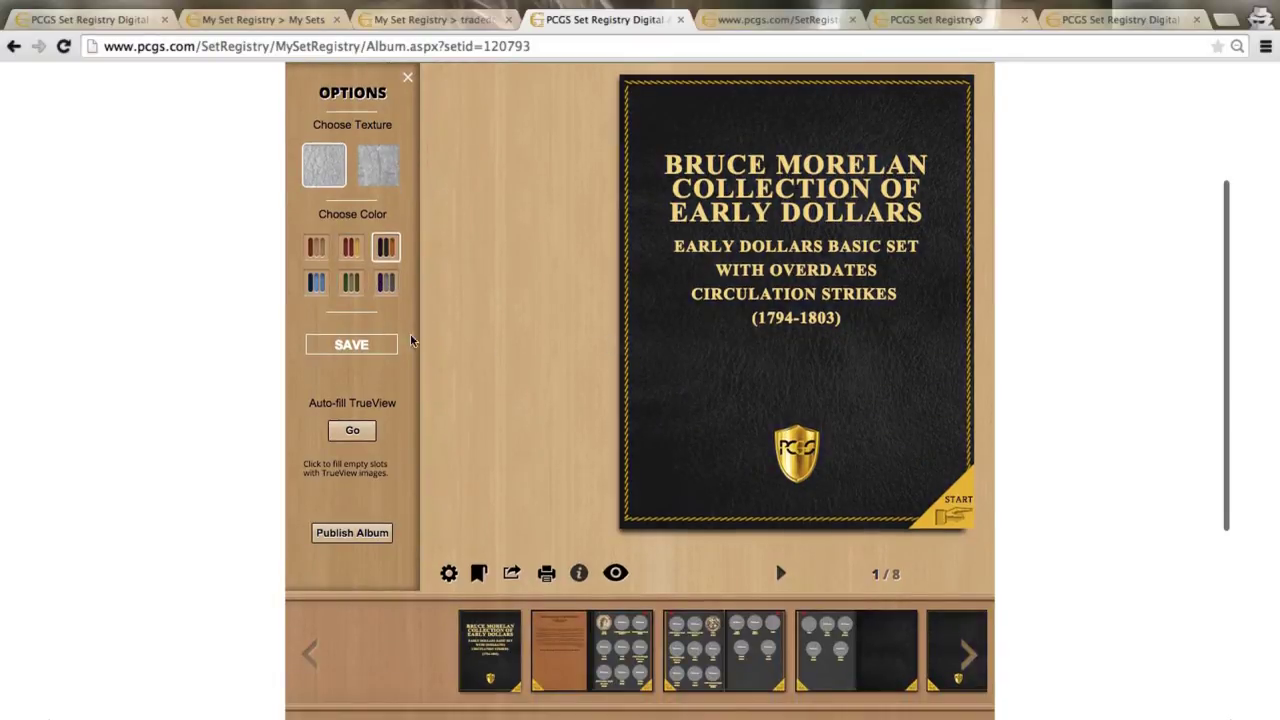
click(349, 344)
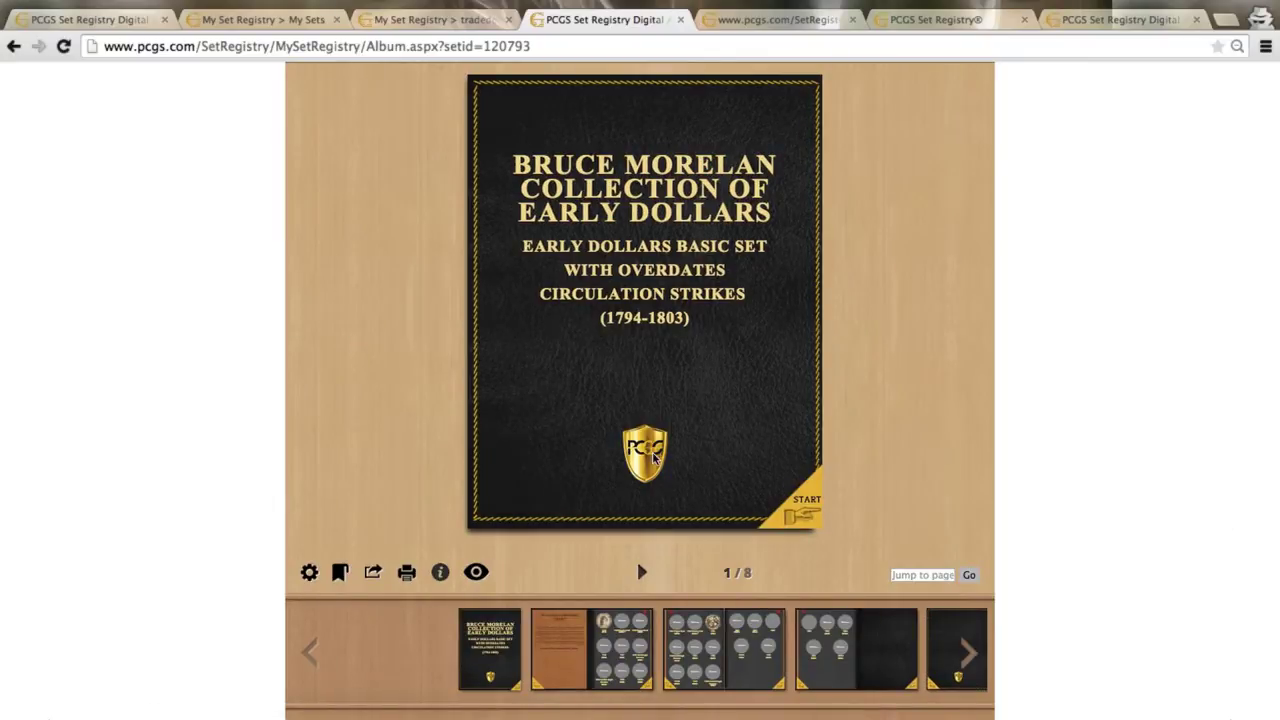
- Open the album's coin pages and assign the 1794 slot its full-frame obverse portrait and reverse eagle images
click(807, 517)
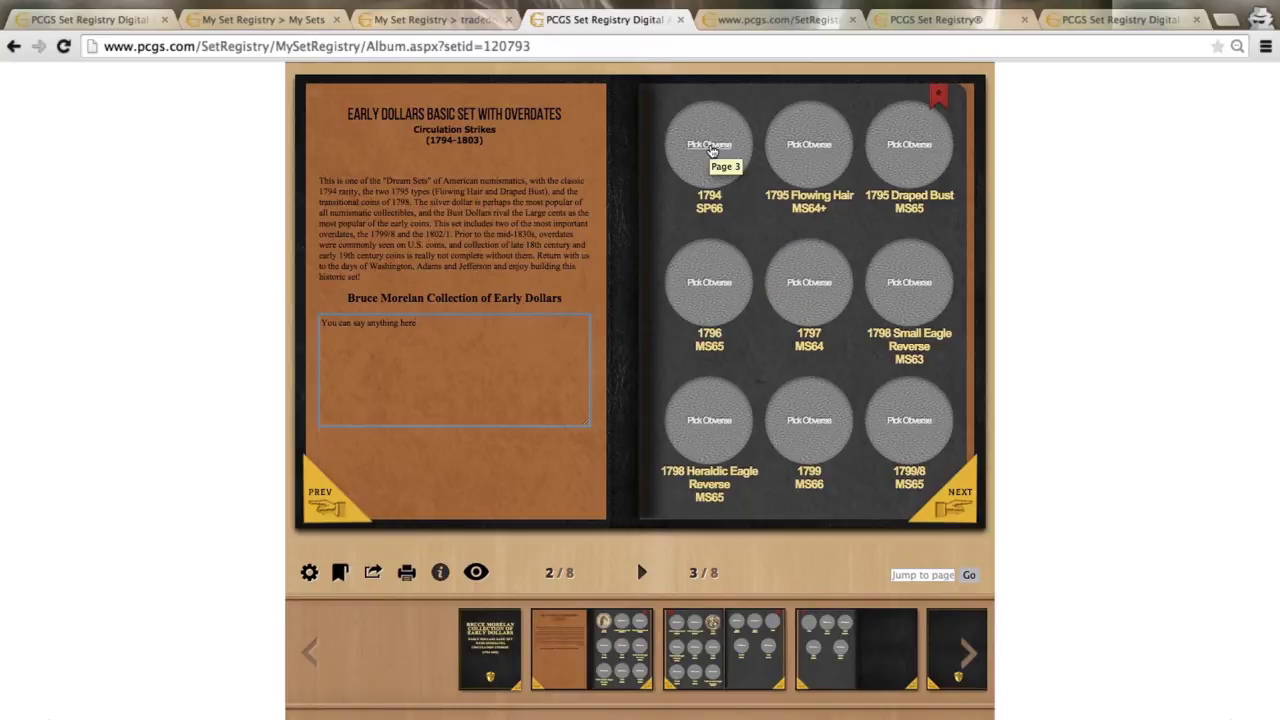
click(711, 150)
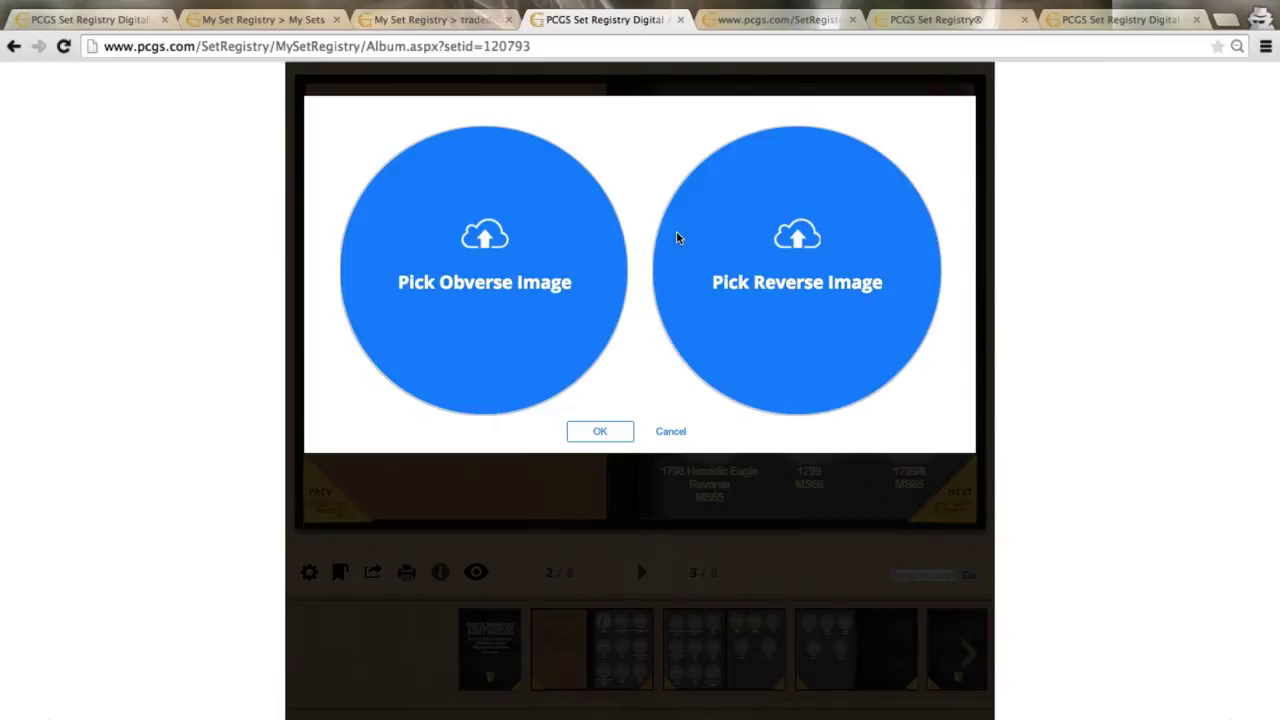
click(513, 291)
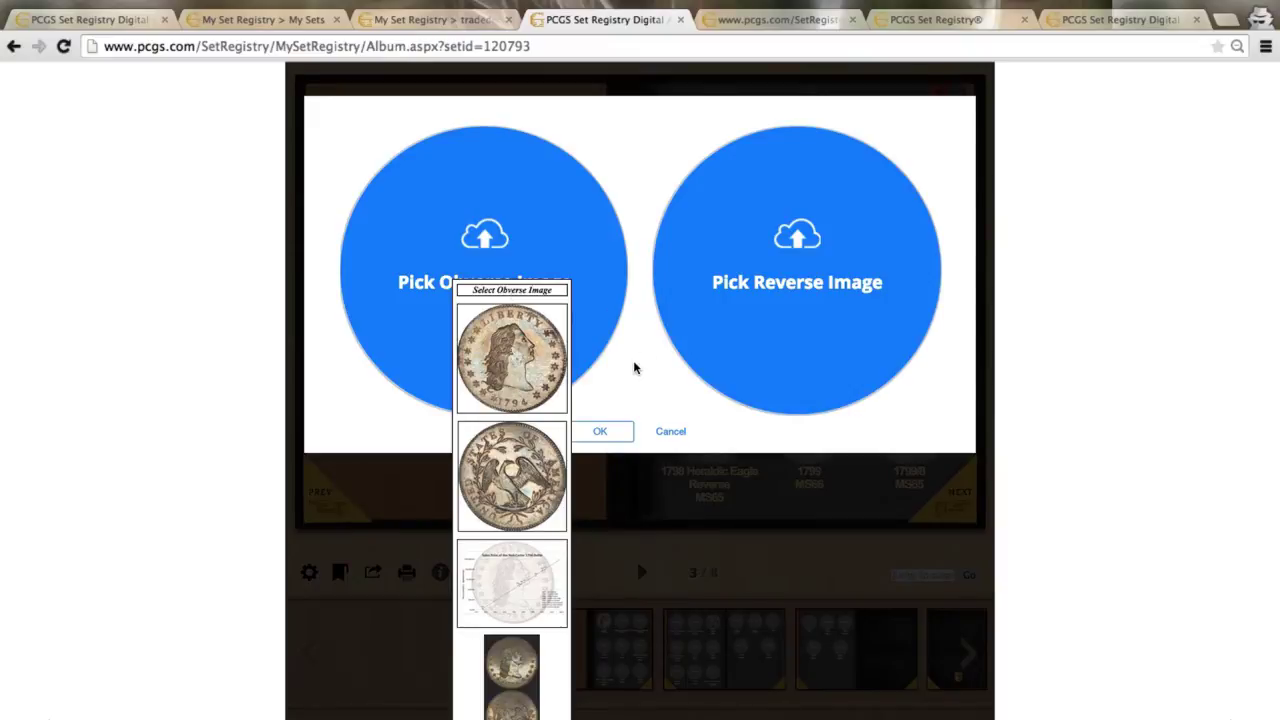
scroll(634, 366, down, 1)
scroll(634, 368, up, 1)
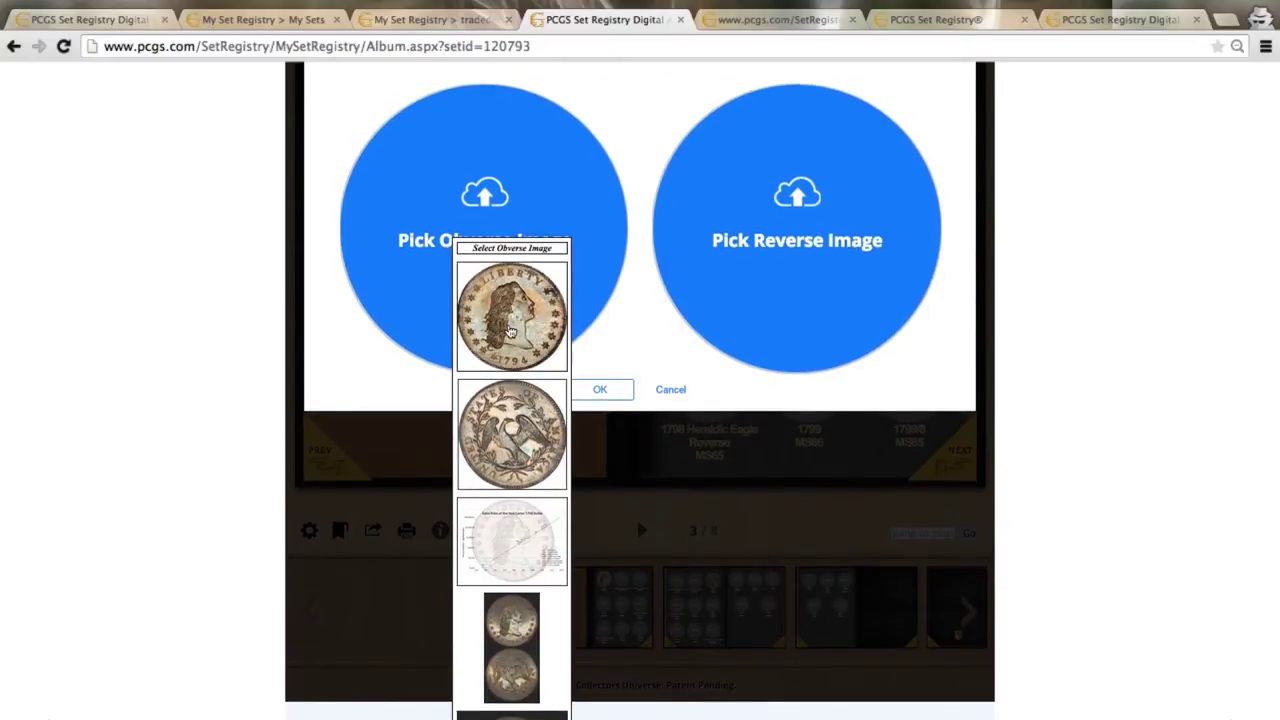
click(510, 330)
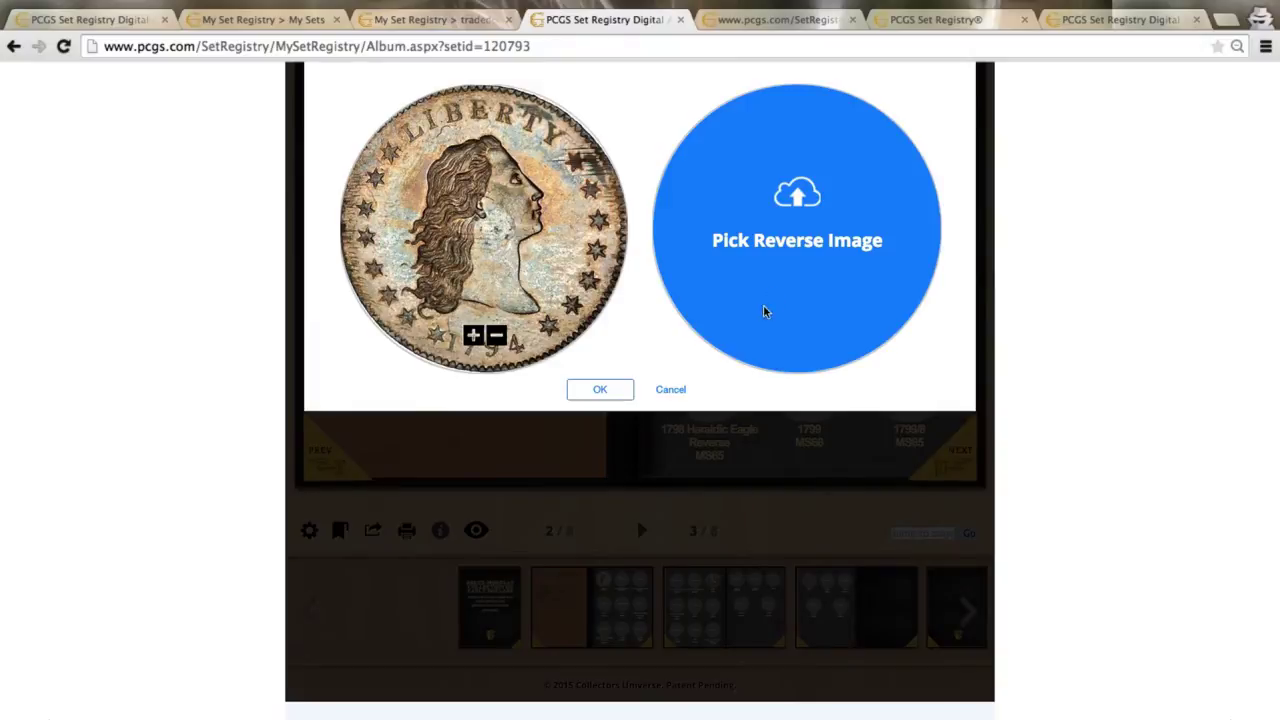
click(828, 235)
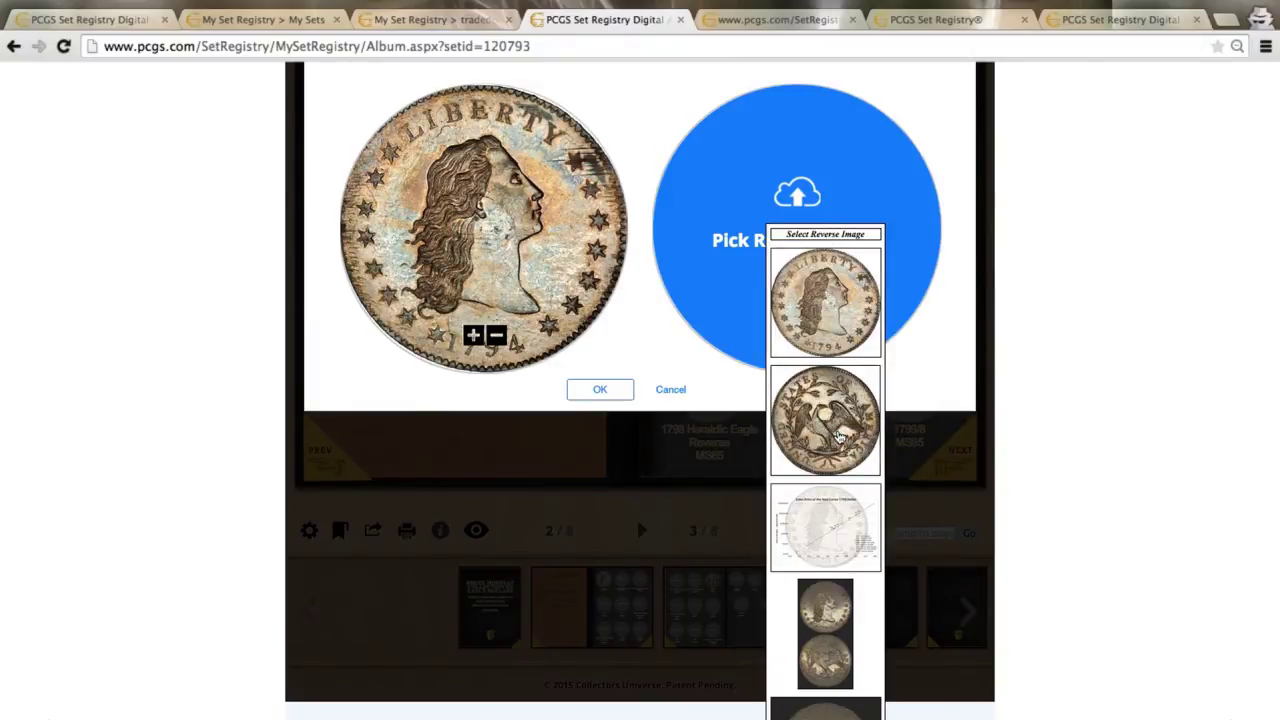
click(838, 436)
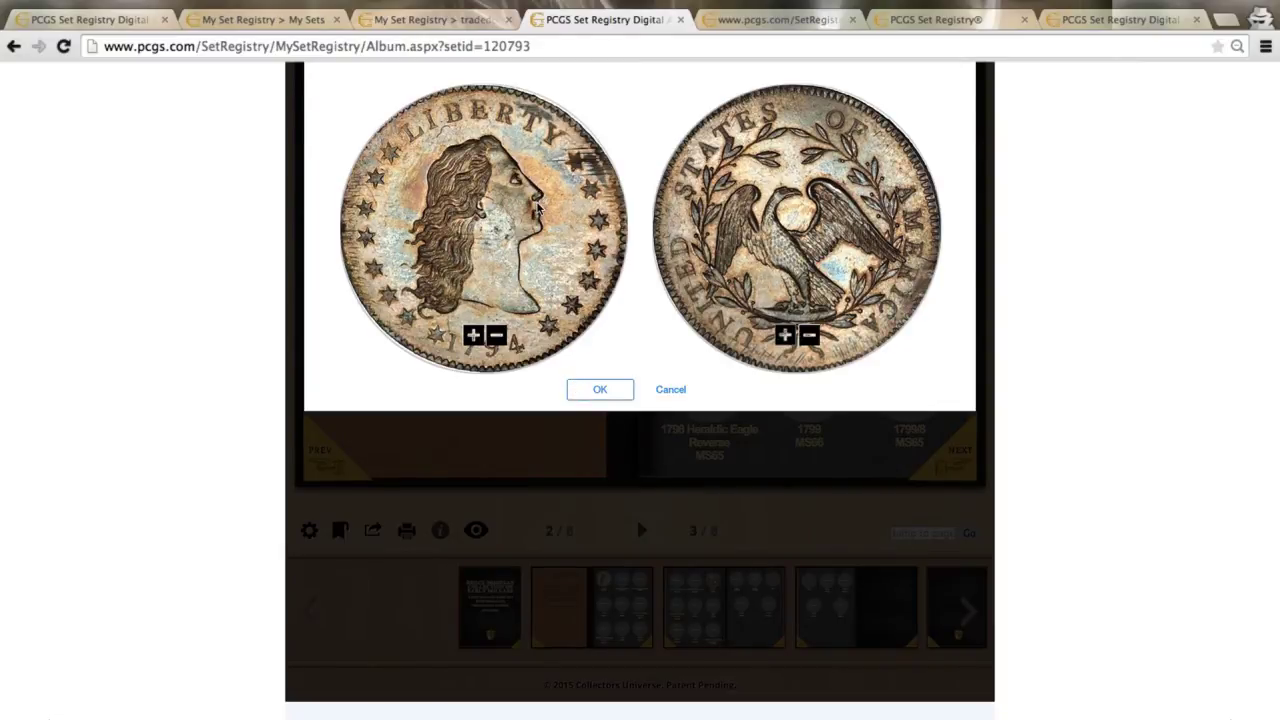
- Replace the 1794 coin's obverse image with the dark-background obverse photo at the end of the available images
click(488, 220)
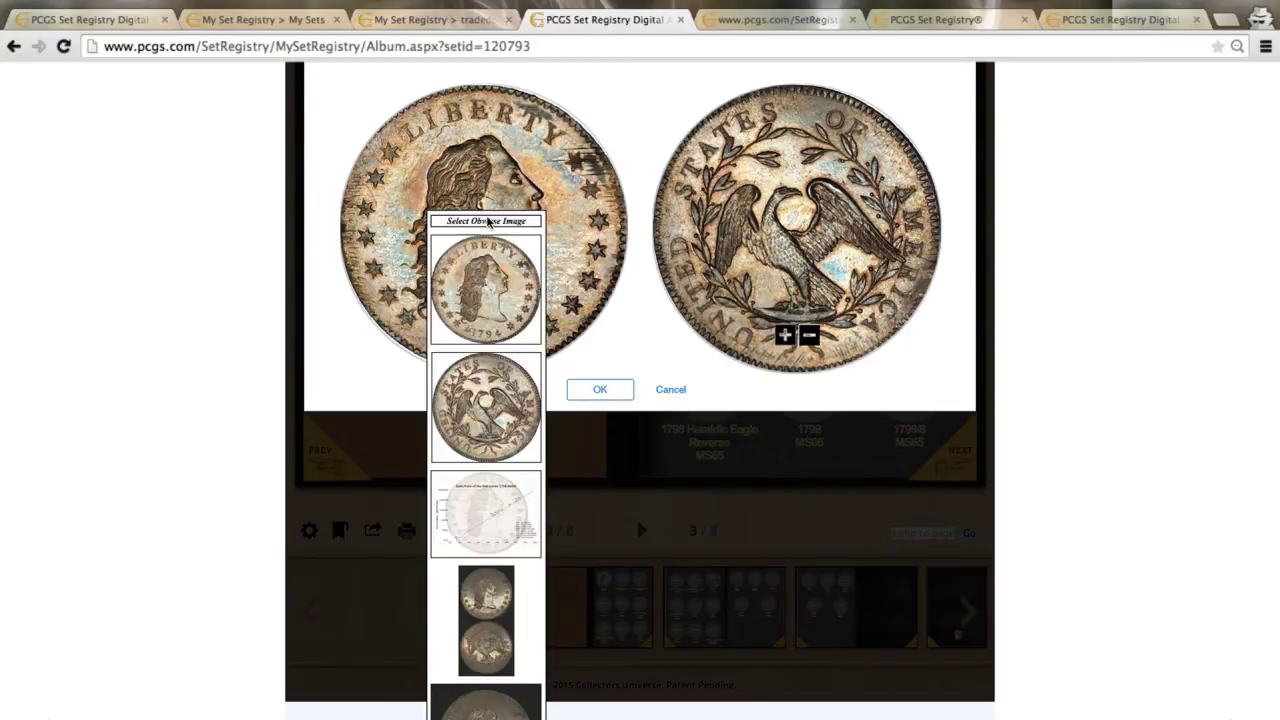
scroll(506, 374, down, 3)
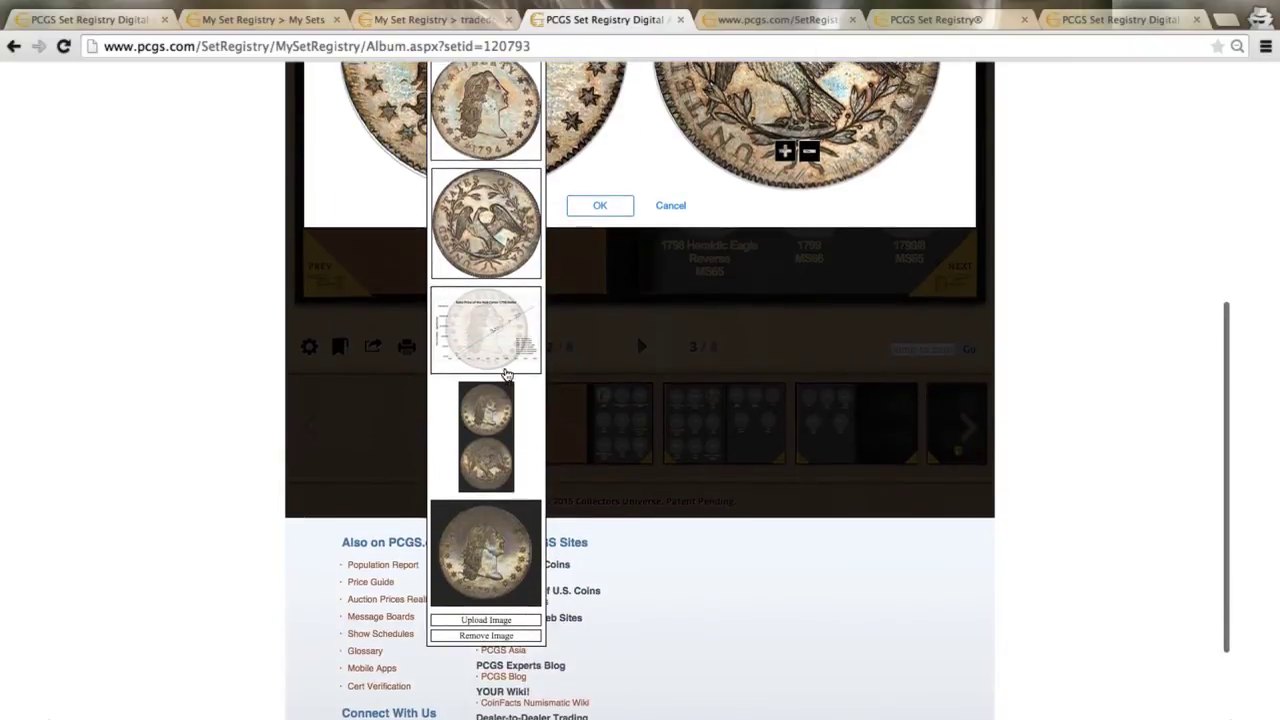
click(484, 551)
scroll(480, 540, up, 4)
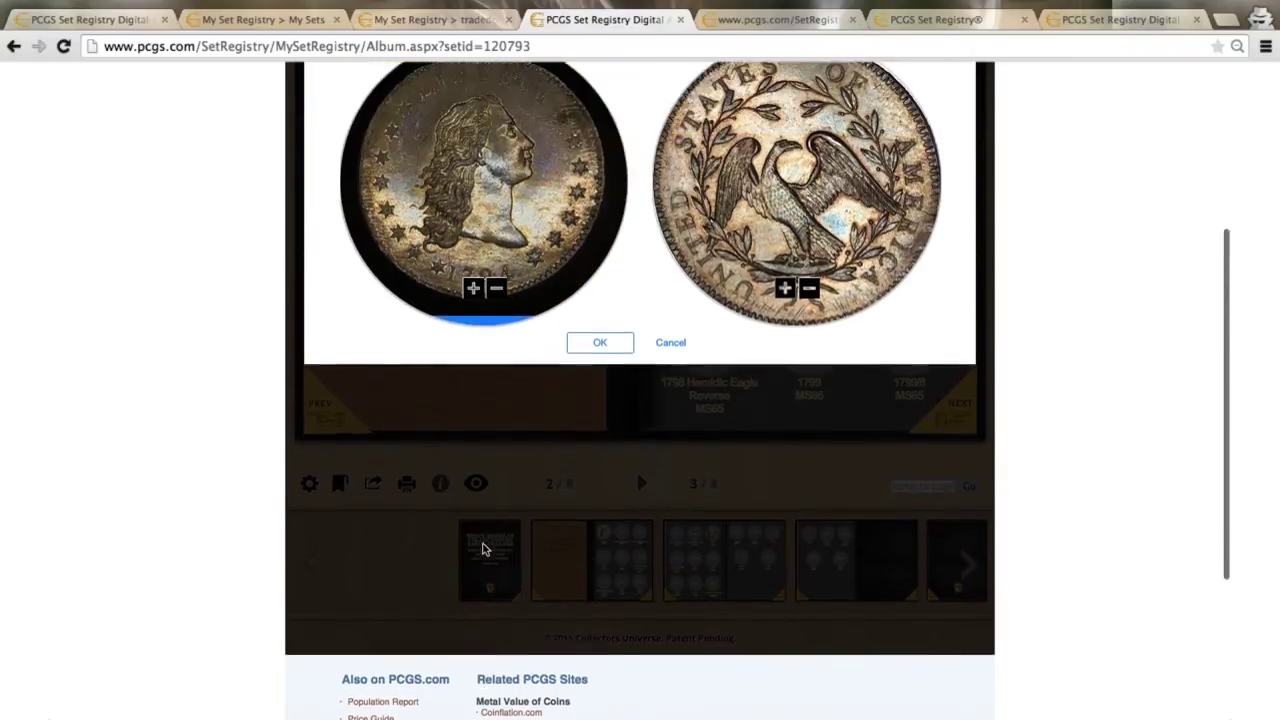
- Enlarge and center the 1794 obverse photo to fill its circle, apply both images and check the reverse page
click(473, 366)
click(473, 366)
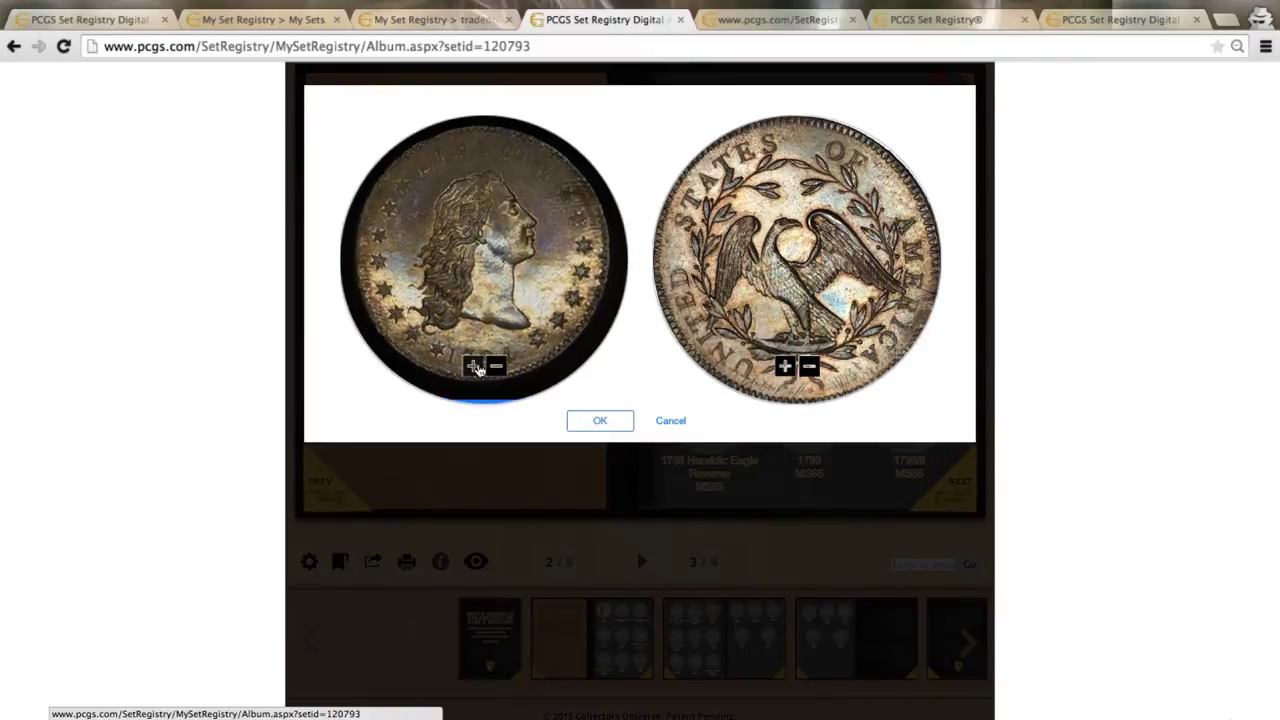
click(473, 366)
click(473, 366)
drag(514, 293, 517, 301)
click(496, 367)
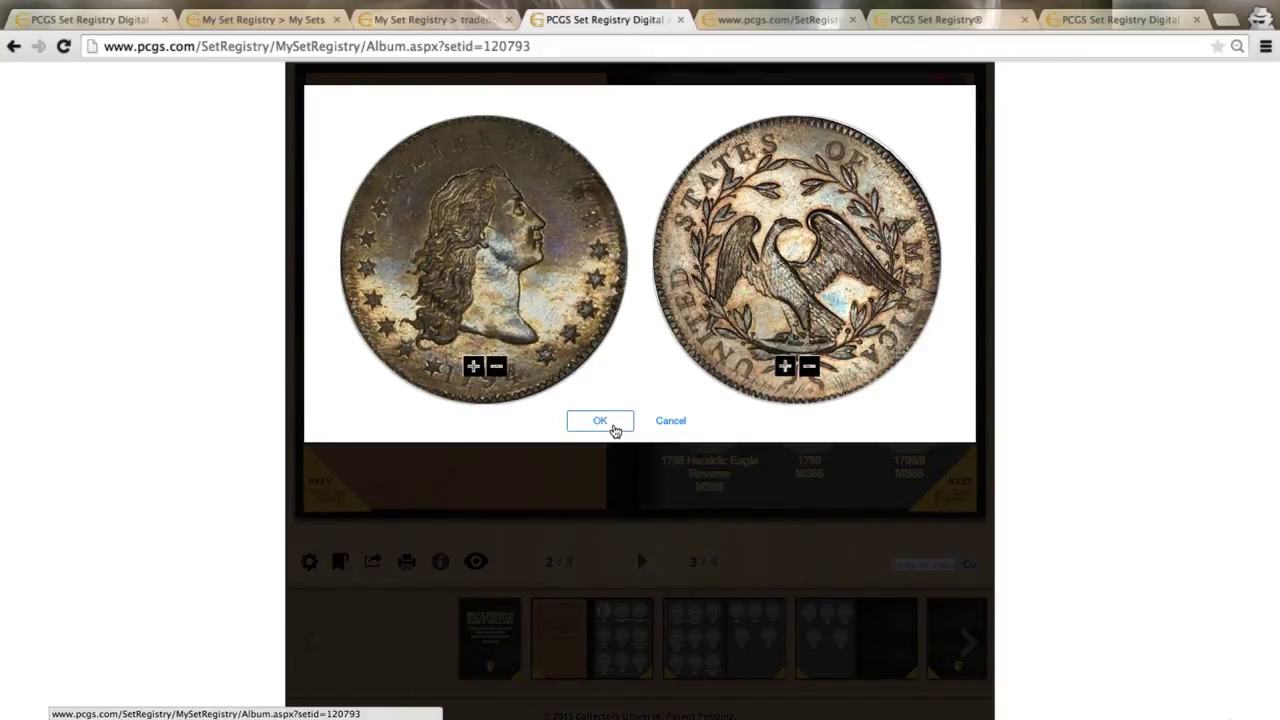
click(611, 425)
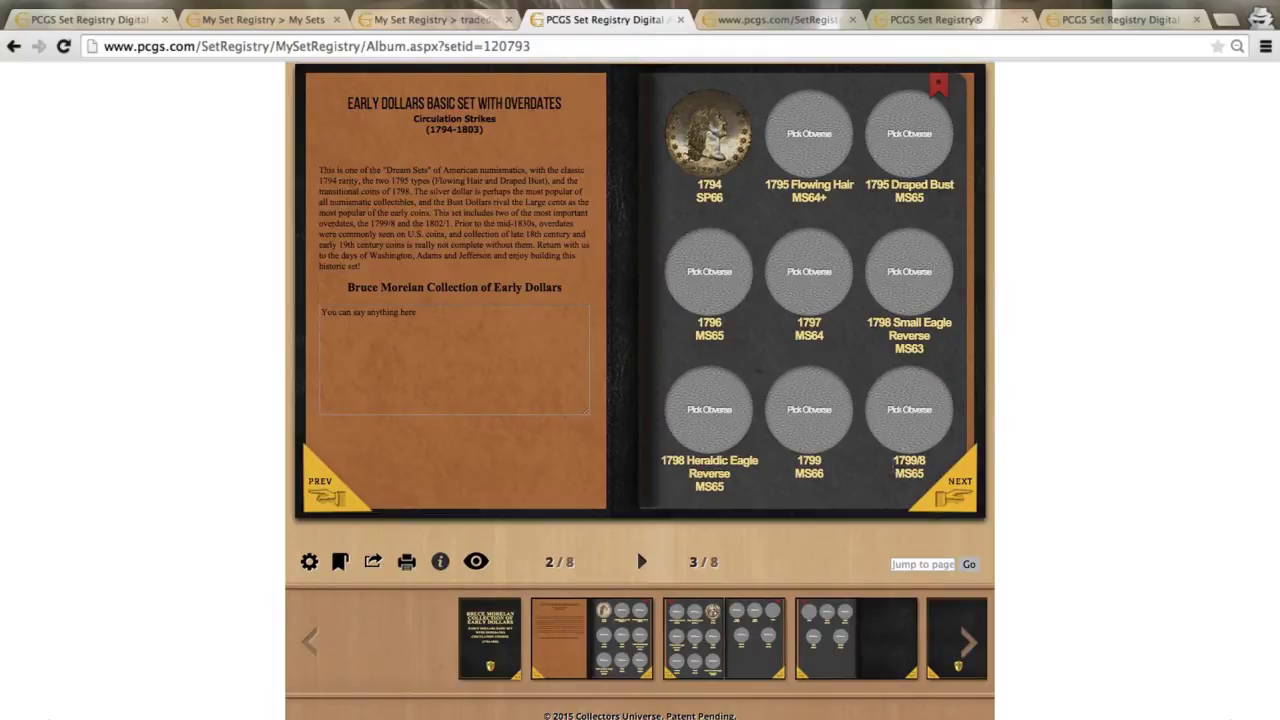
click(945, 500)
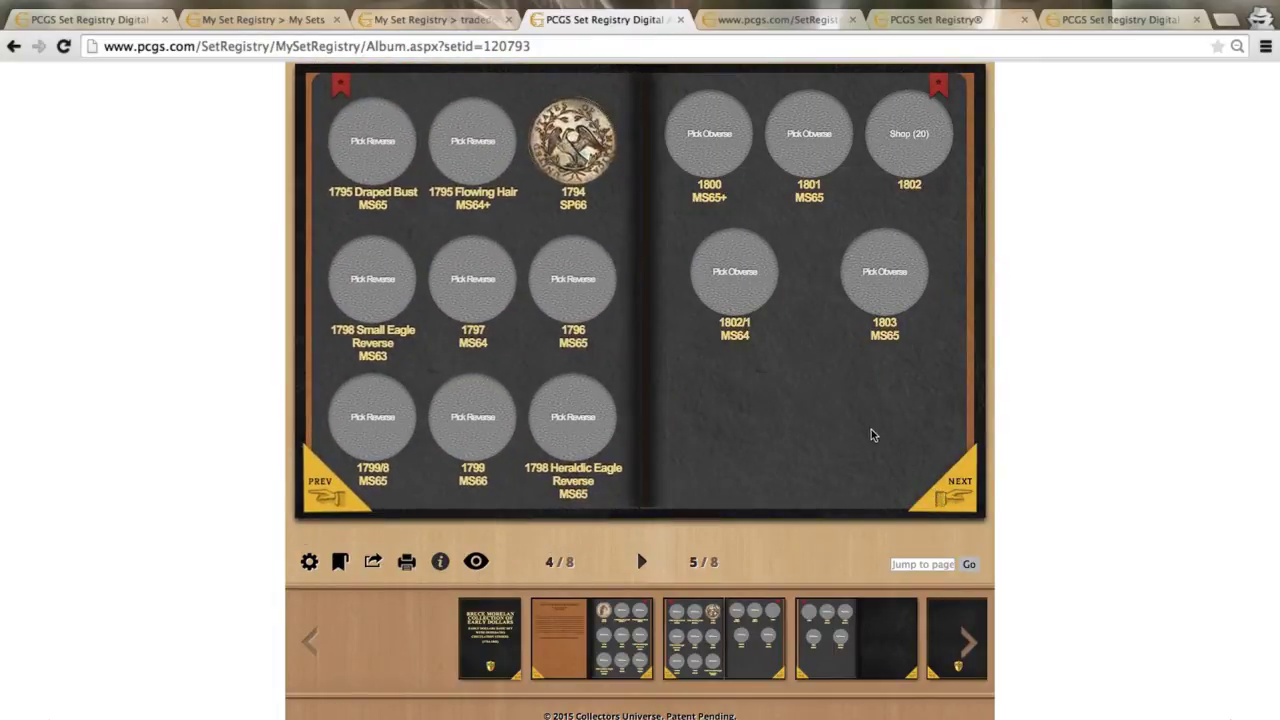
click(330, 485)
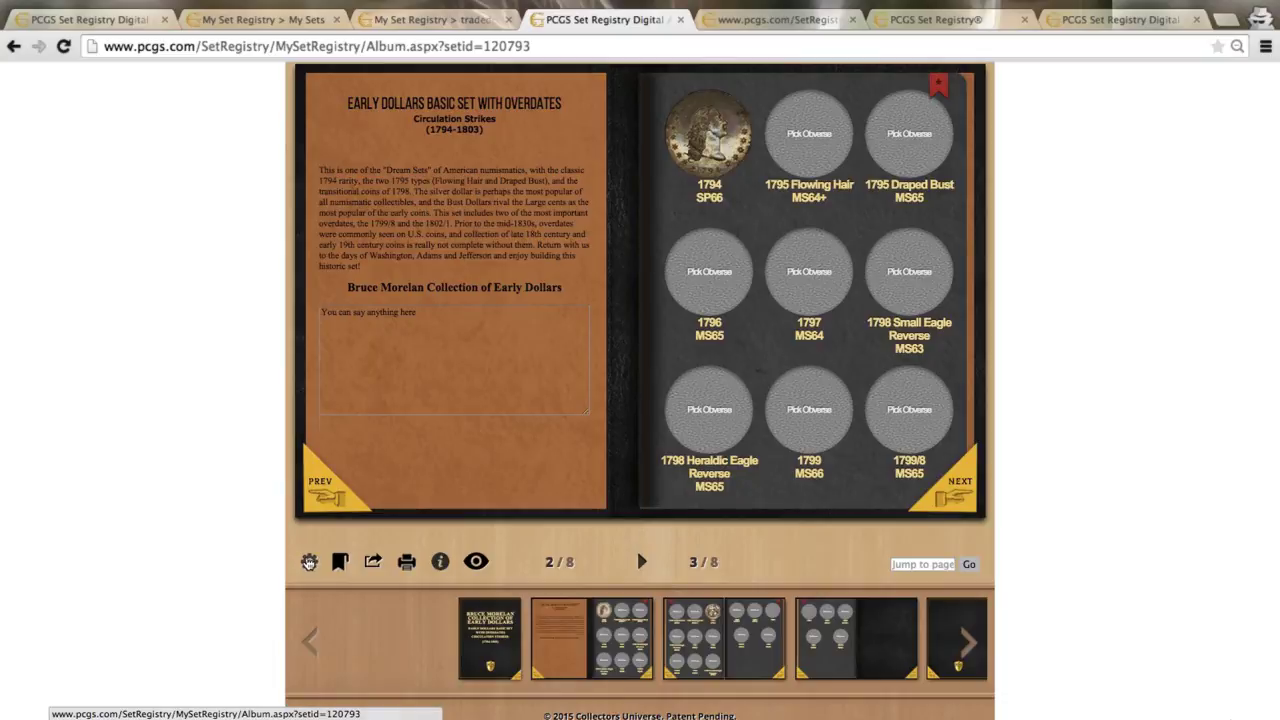
- Auto-fill the album's empty coin slots with TrueView images and check the filled obverse and reverse pages
click(309, 561)
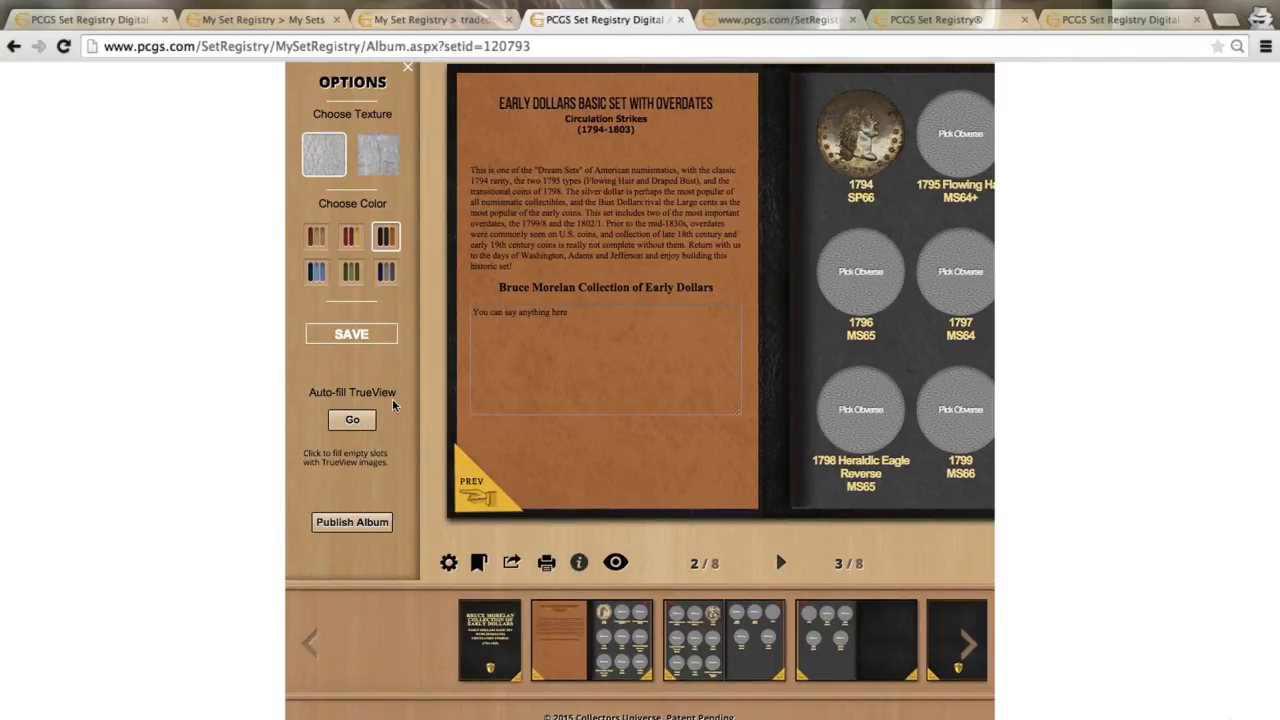
click(356, 428)
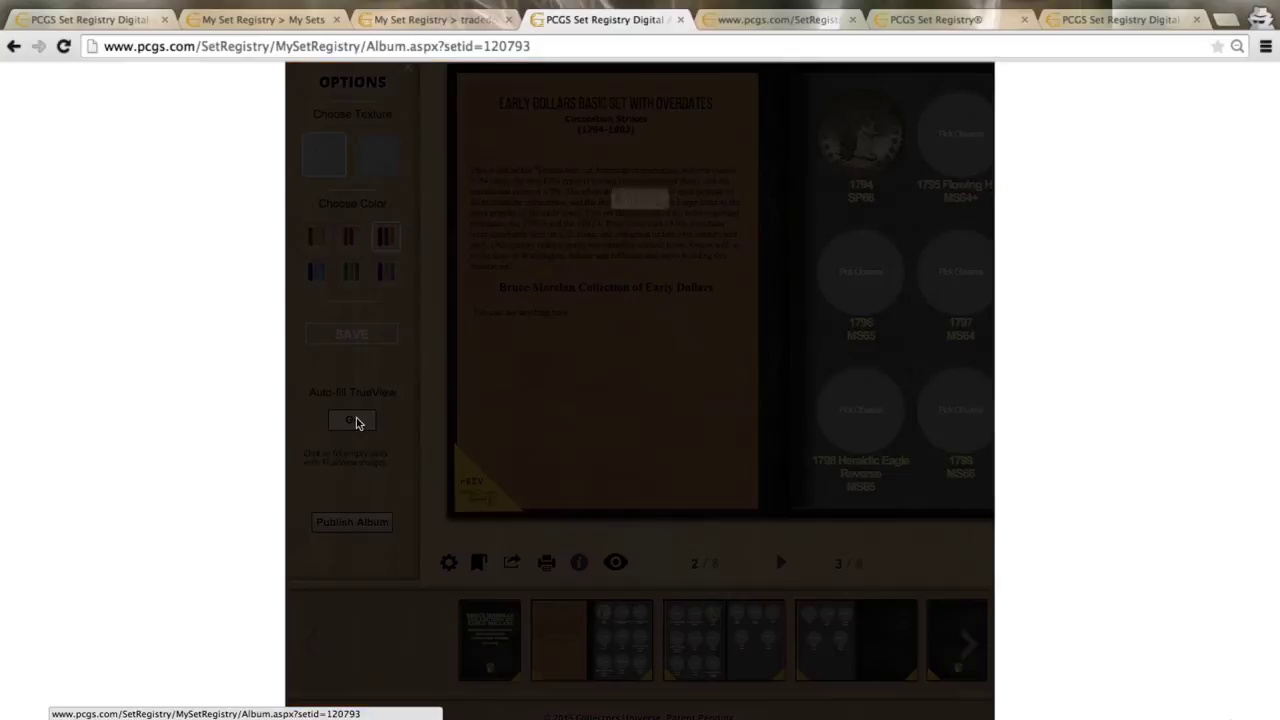
click(766, 237)
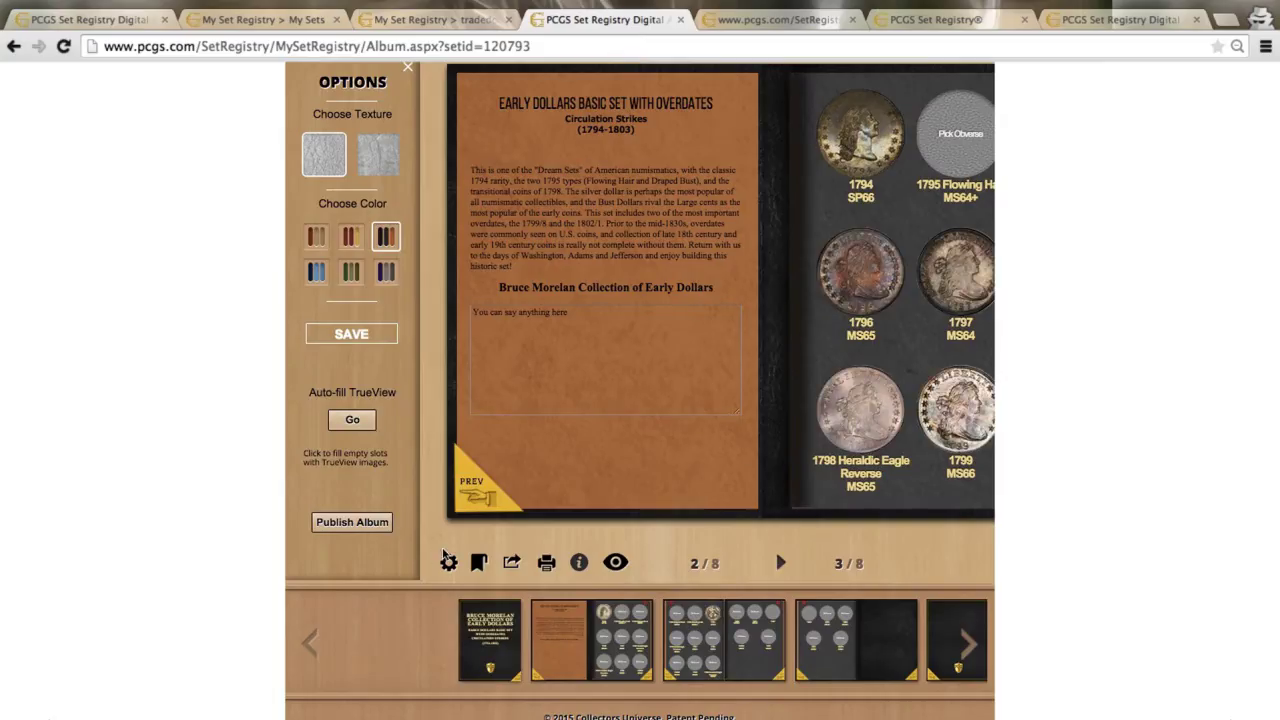
click(449, 562)
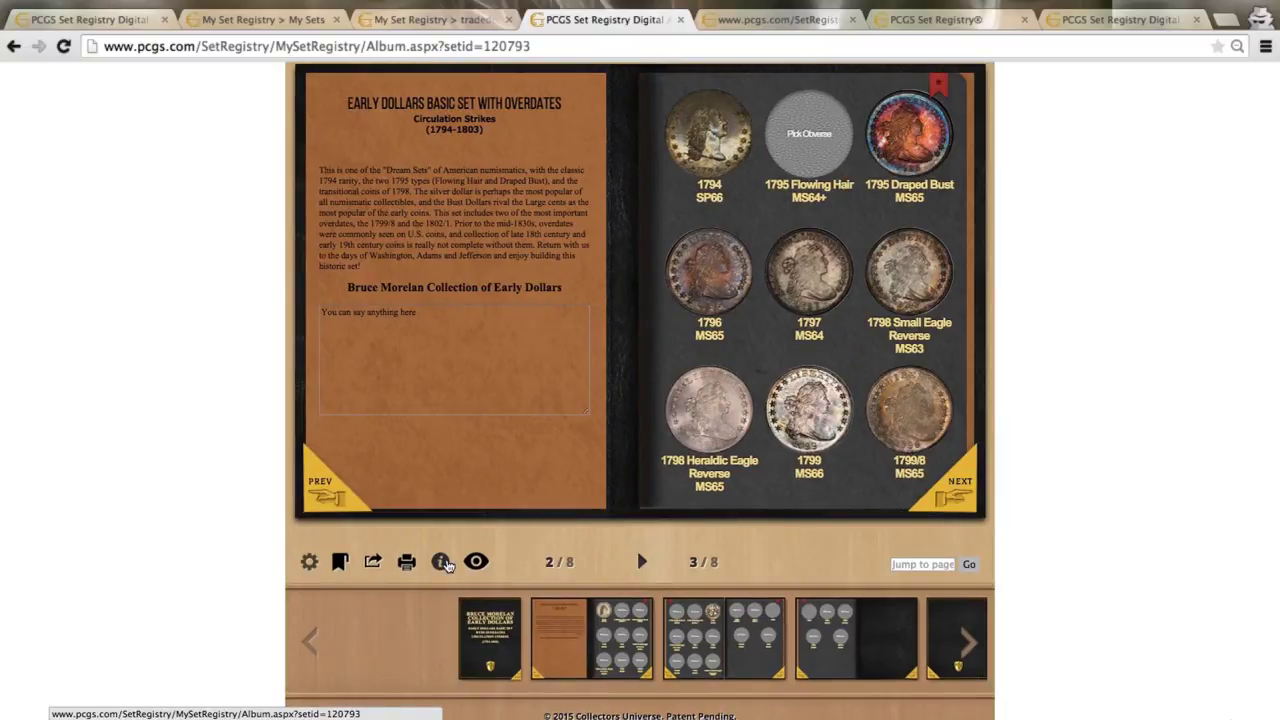
click(961, 498)
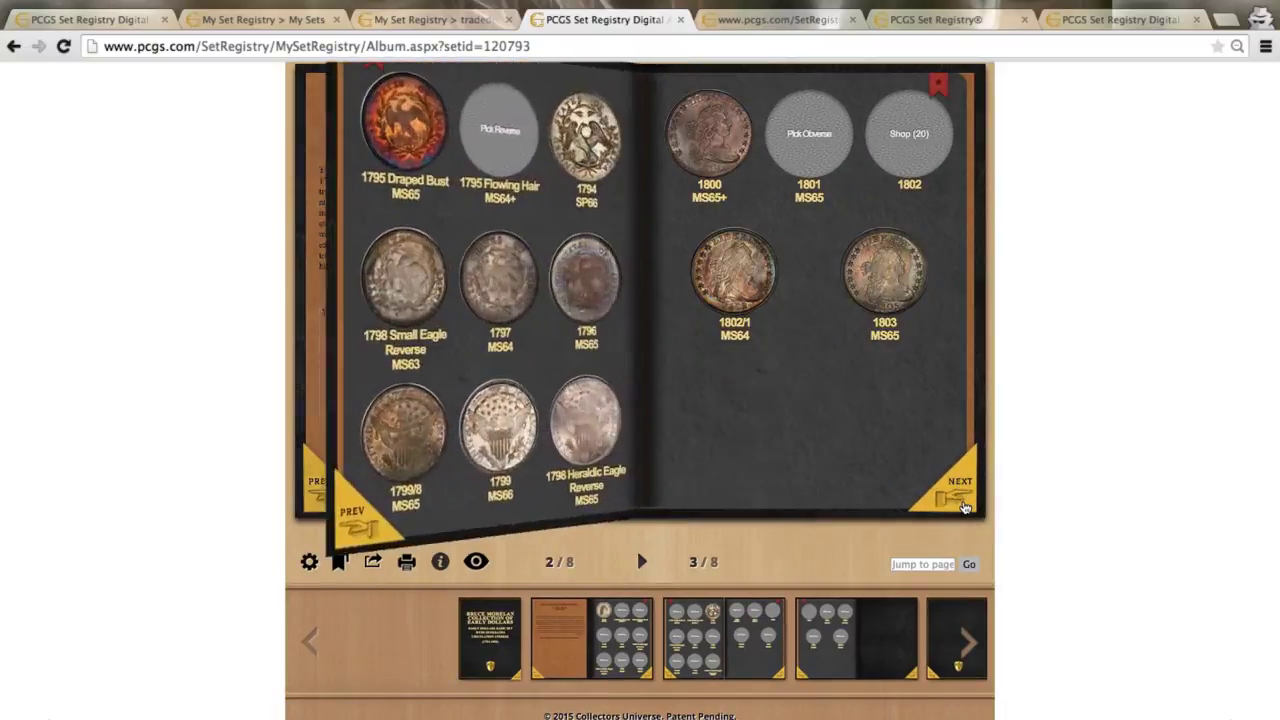
click(330, 492)
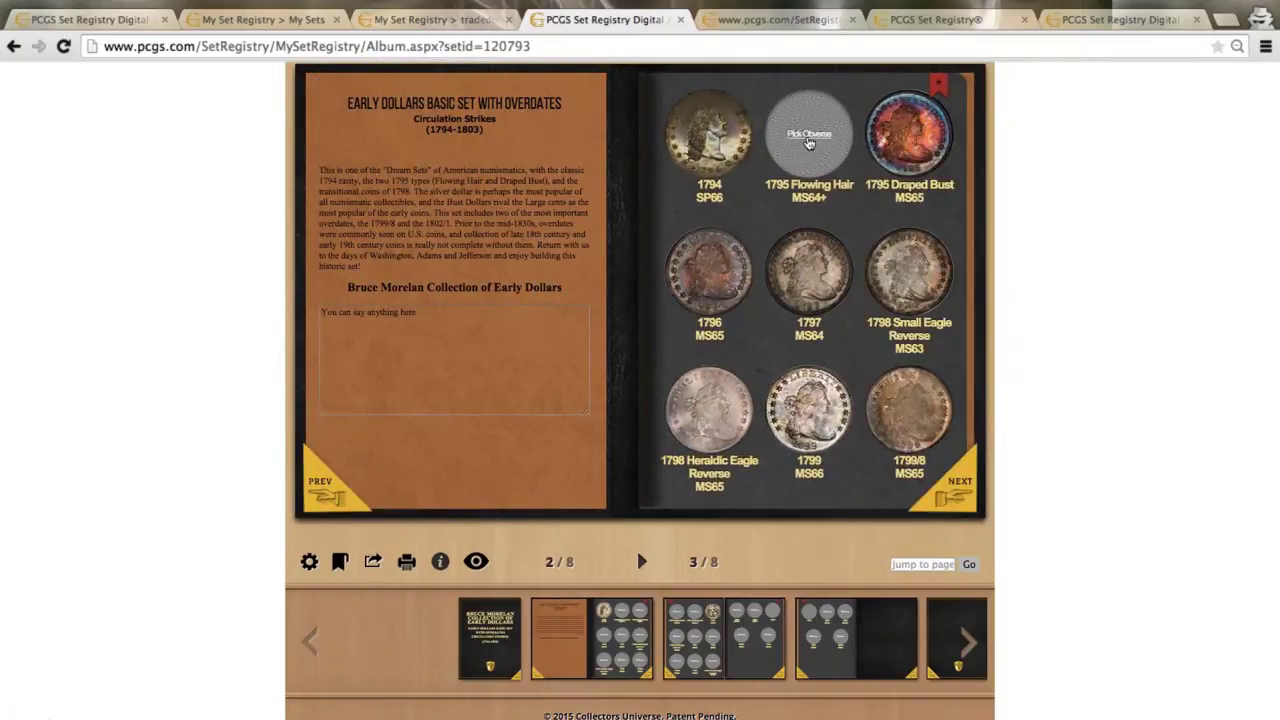
- Assign the obverse photo to the 1795 Flowing Hair slot, enlarge and center it to fill its circle, and apply it
click(808, 138)
click(448, 287)
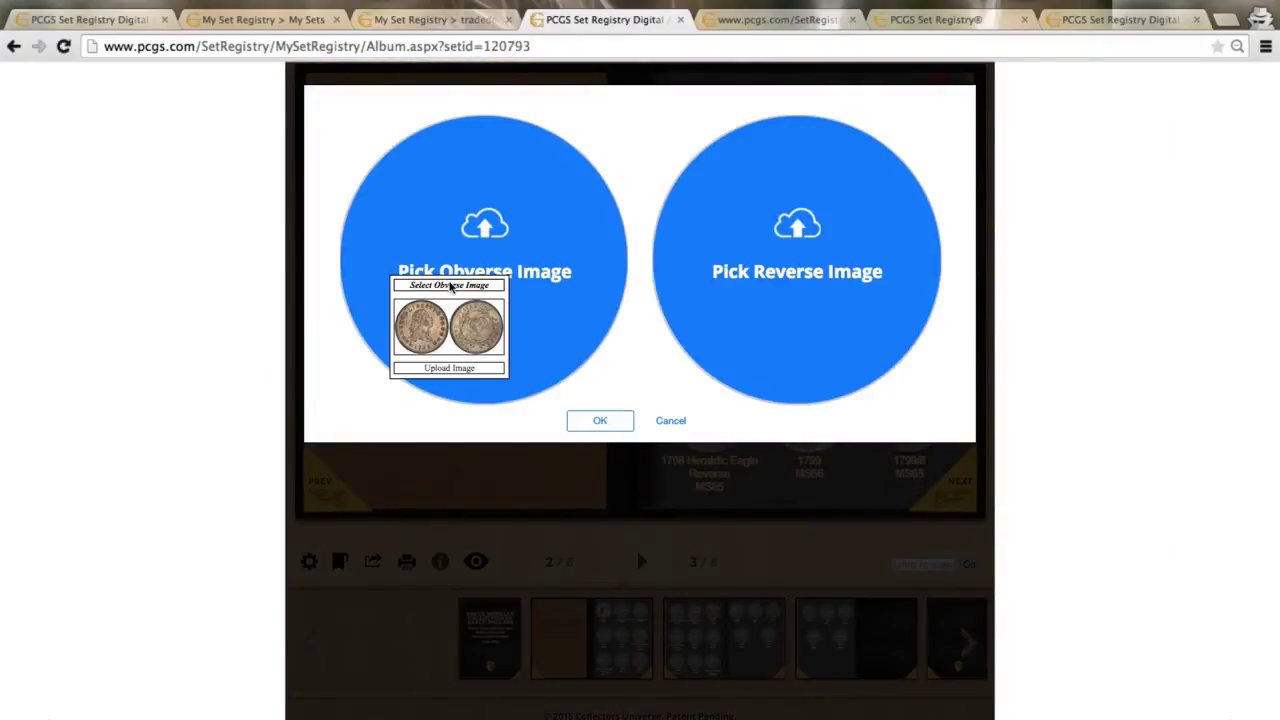
click(430, 333)
drag(551, 284, 596, 332)
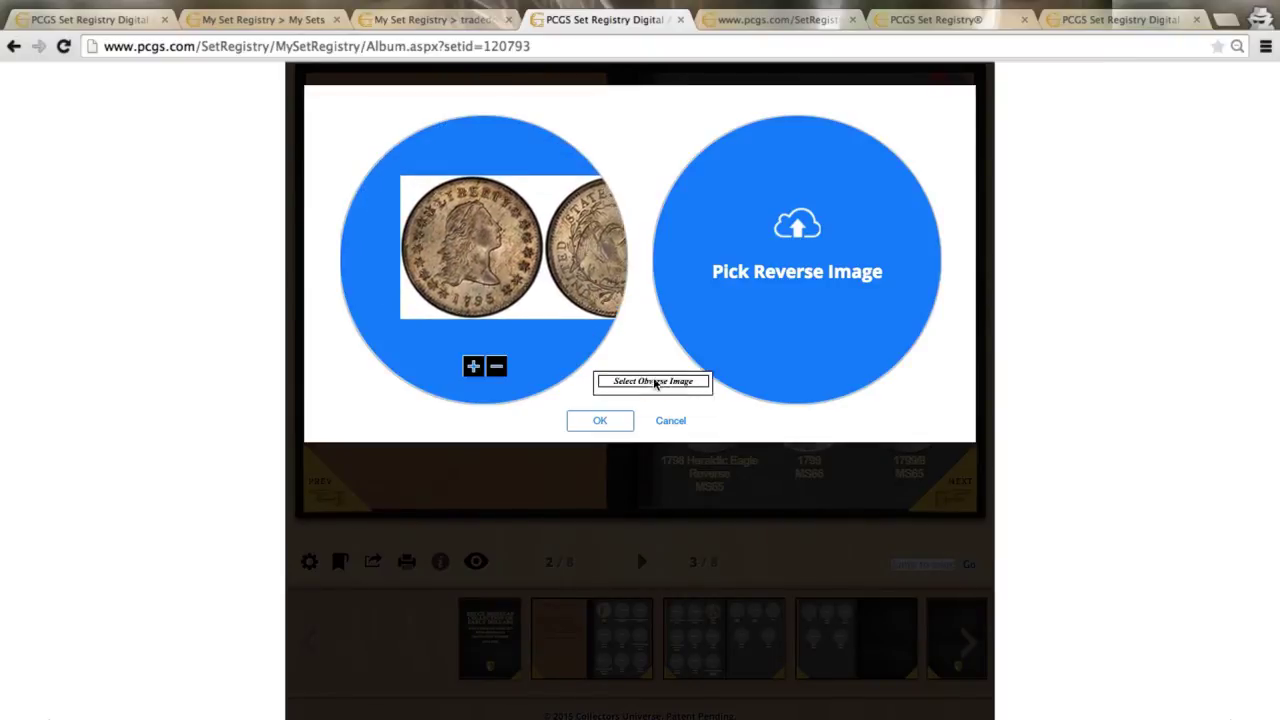
click(473, 367)
click(473, 367)
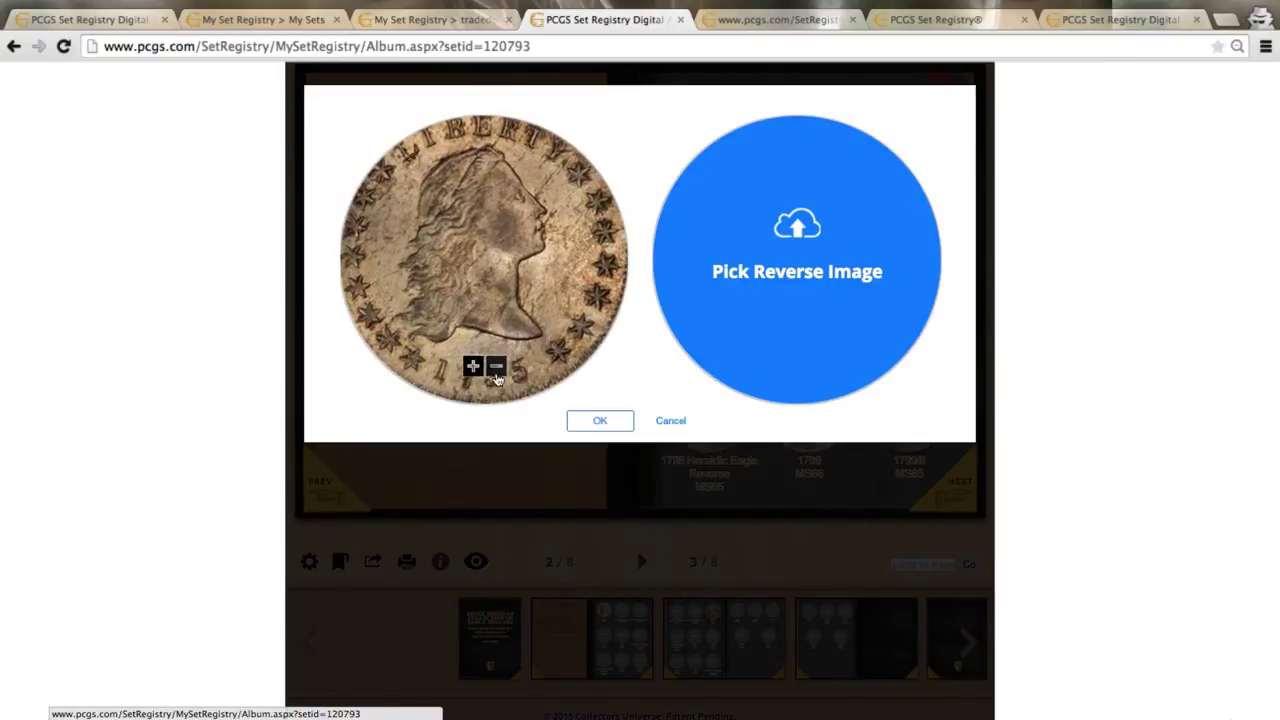
click(604, 421)
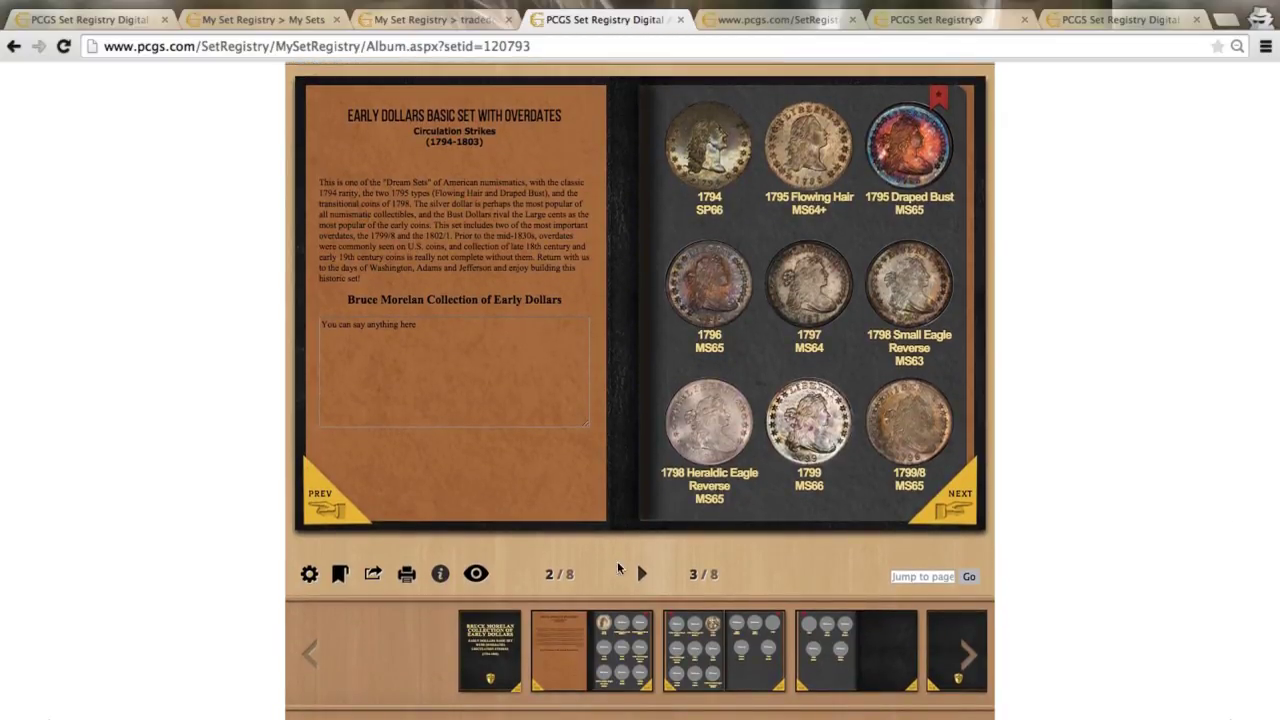
- Play through the album's pages to the back cover and jump to the bookmarked pages 6-7
click(642, 576)
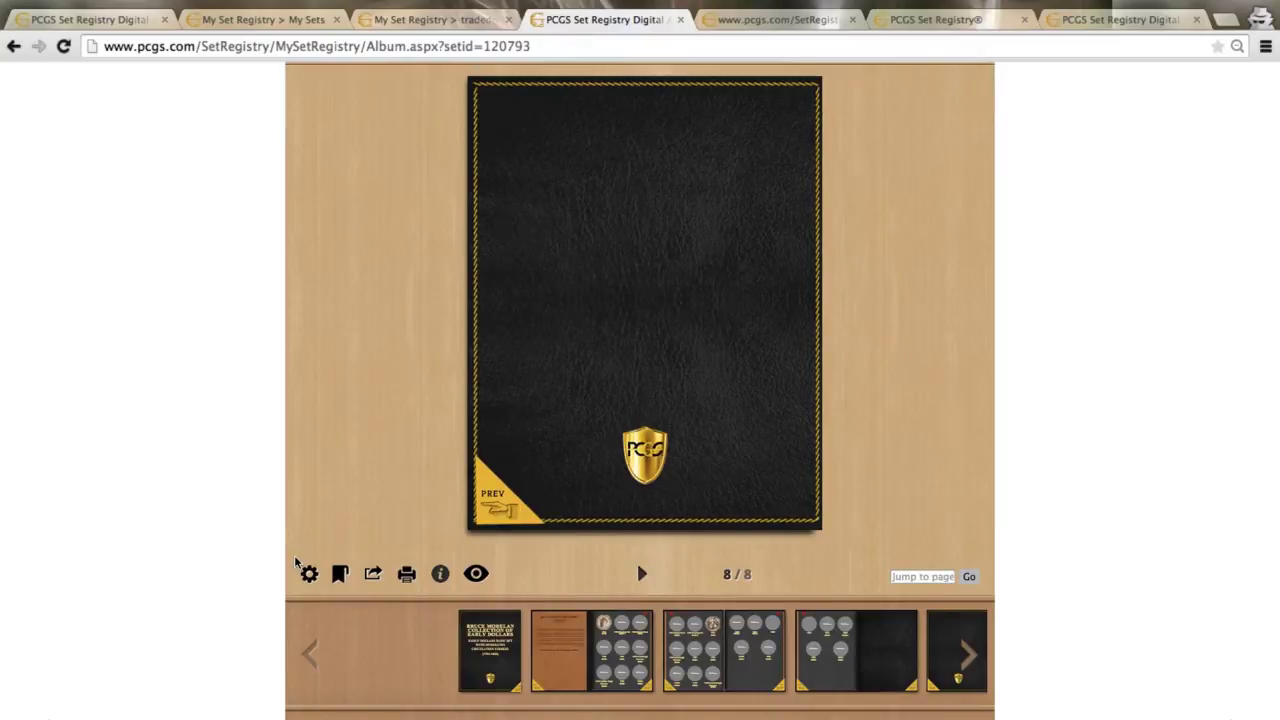
click(340, 578)
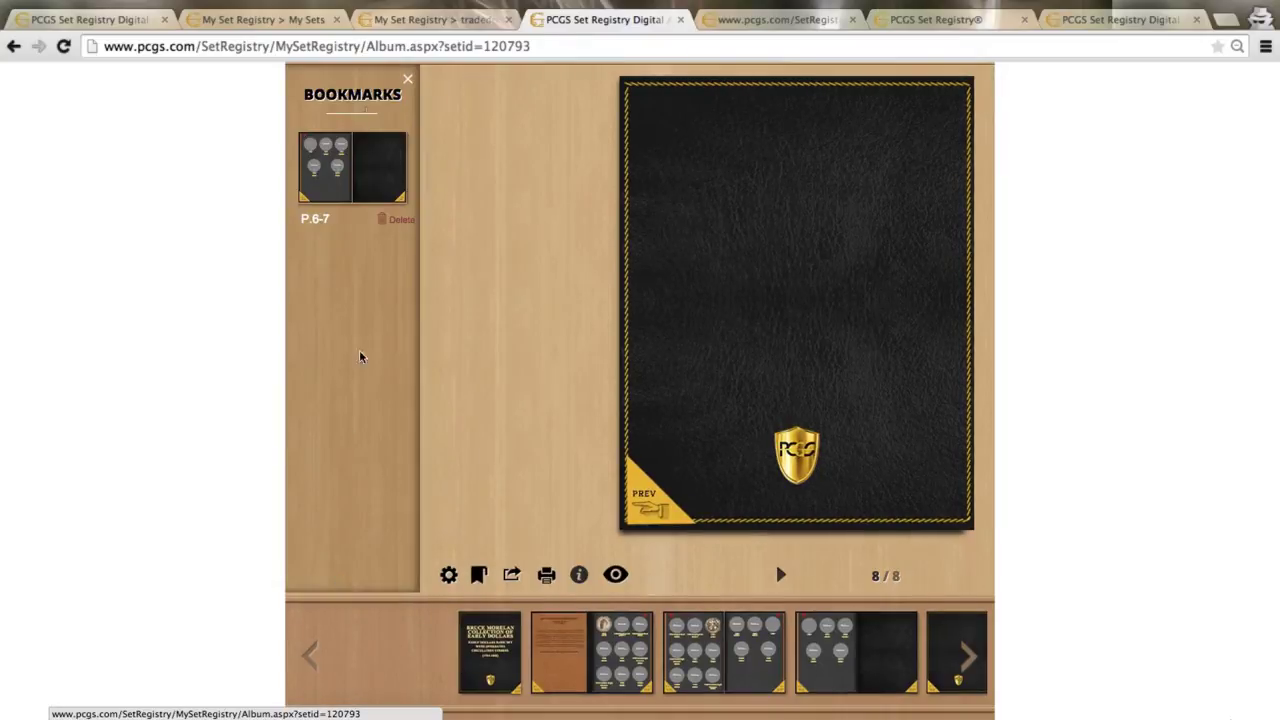
click(335, 168)
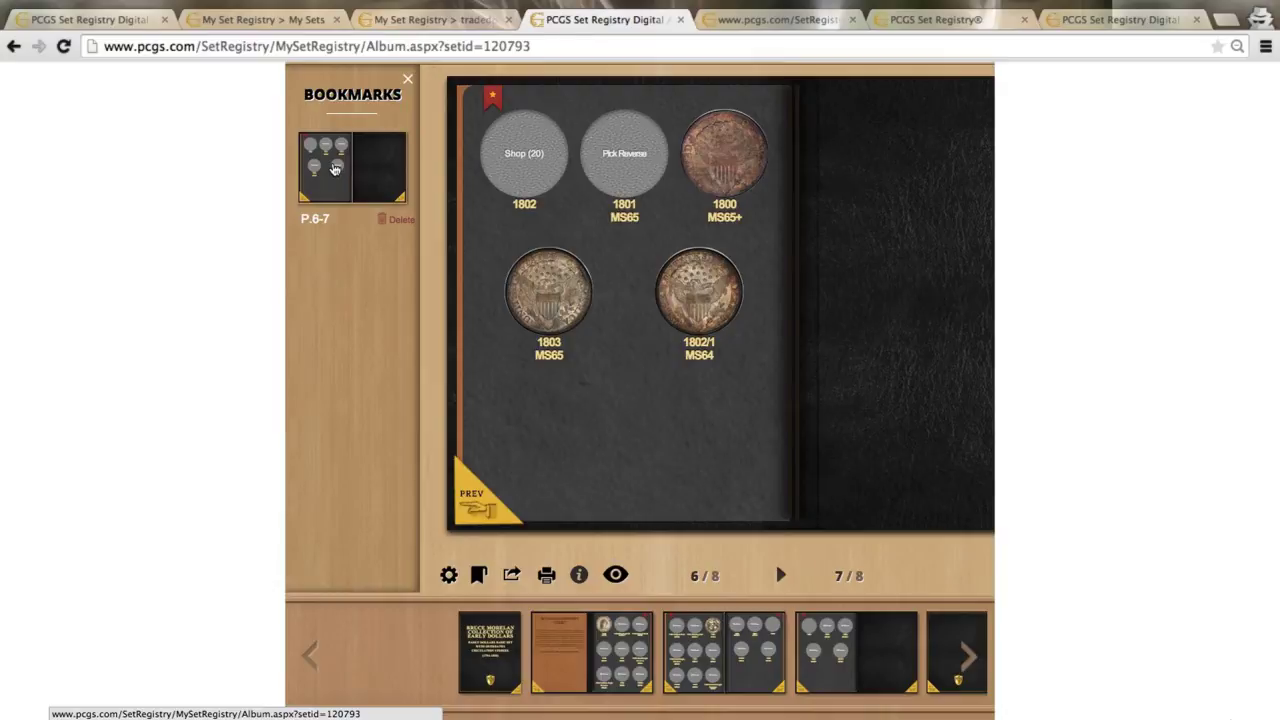
click(408, 82)
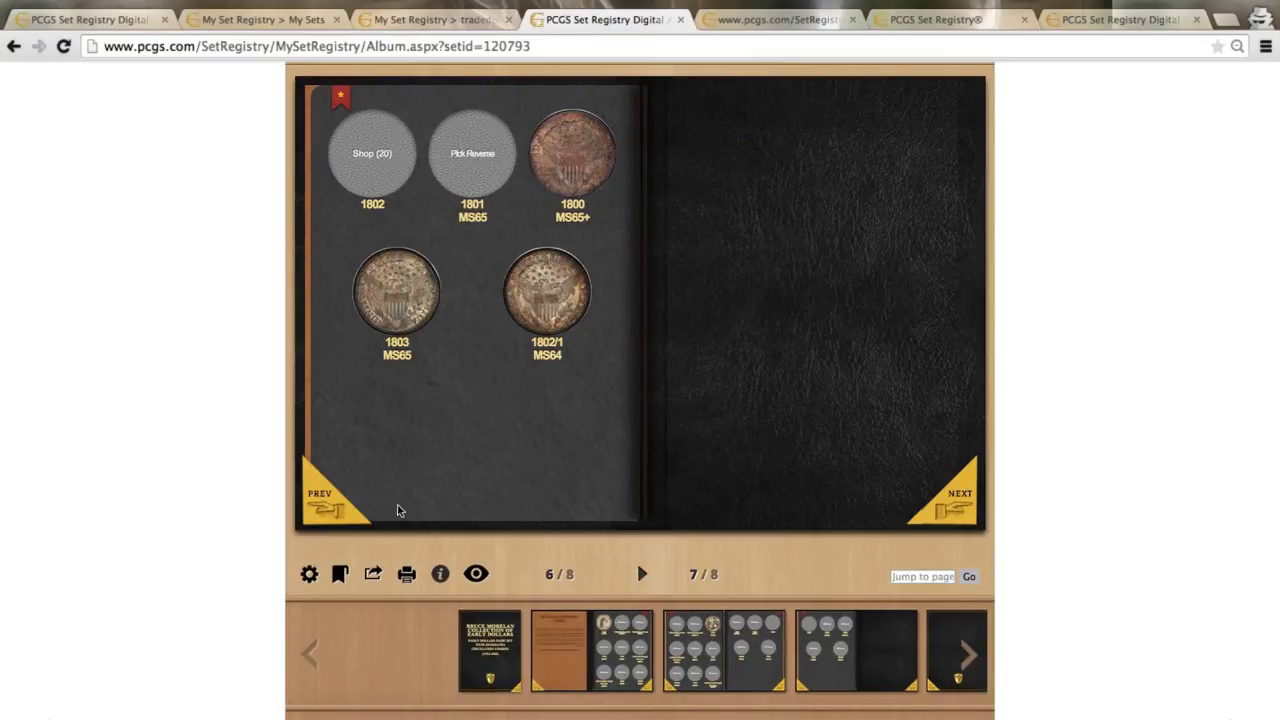
- Page back through the album to the set description and first obverse coins on pages 2-3
click(331, 508)
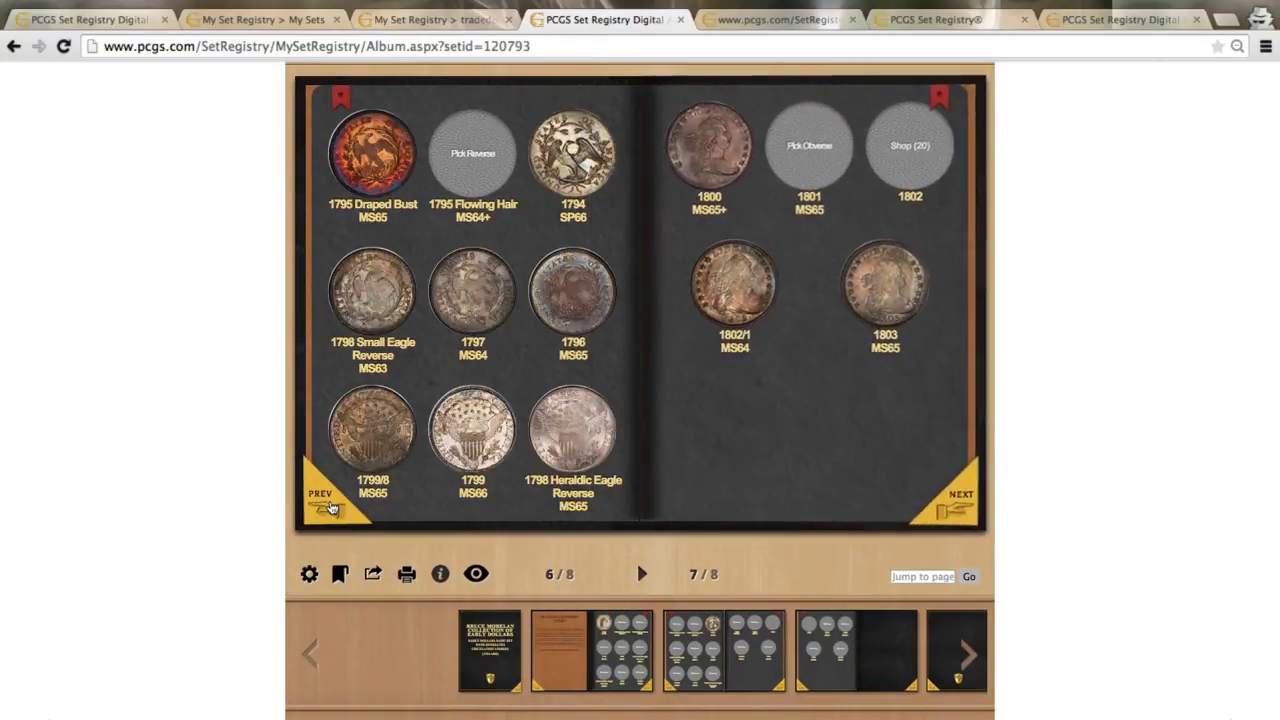
click(331, 508)
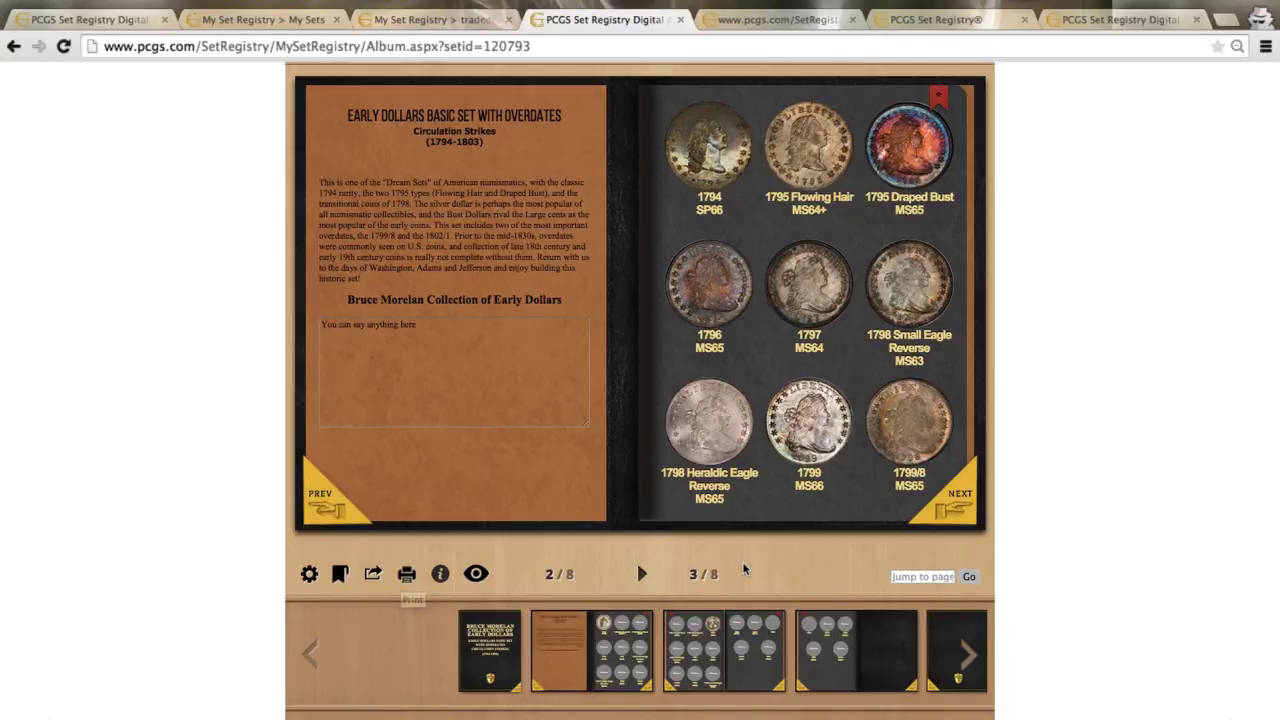
scroll(746, 563, up, 2)
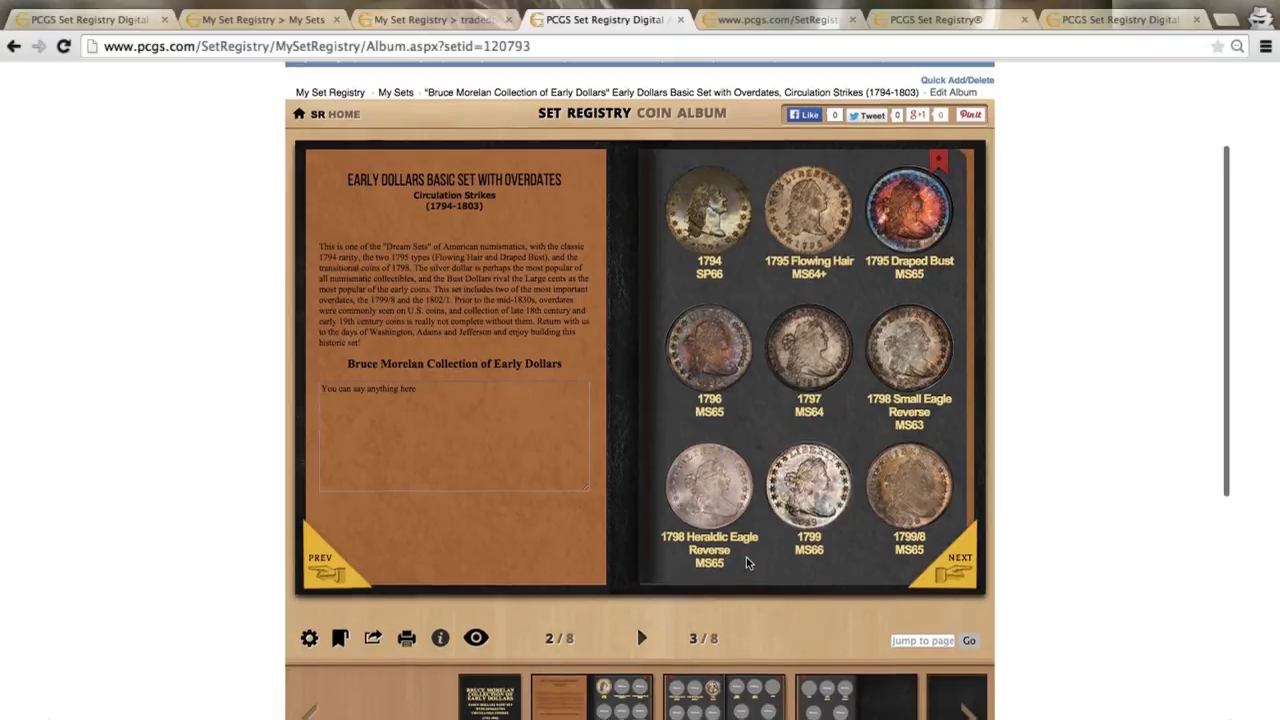
scroll(746, 563, up, 2)
scroll(746, 563, down, 3)
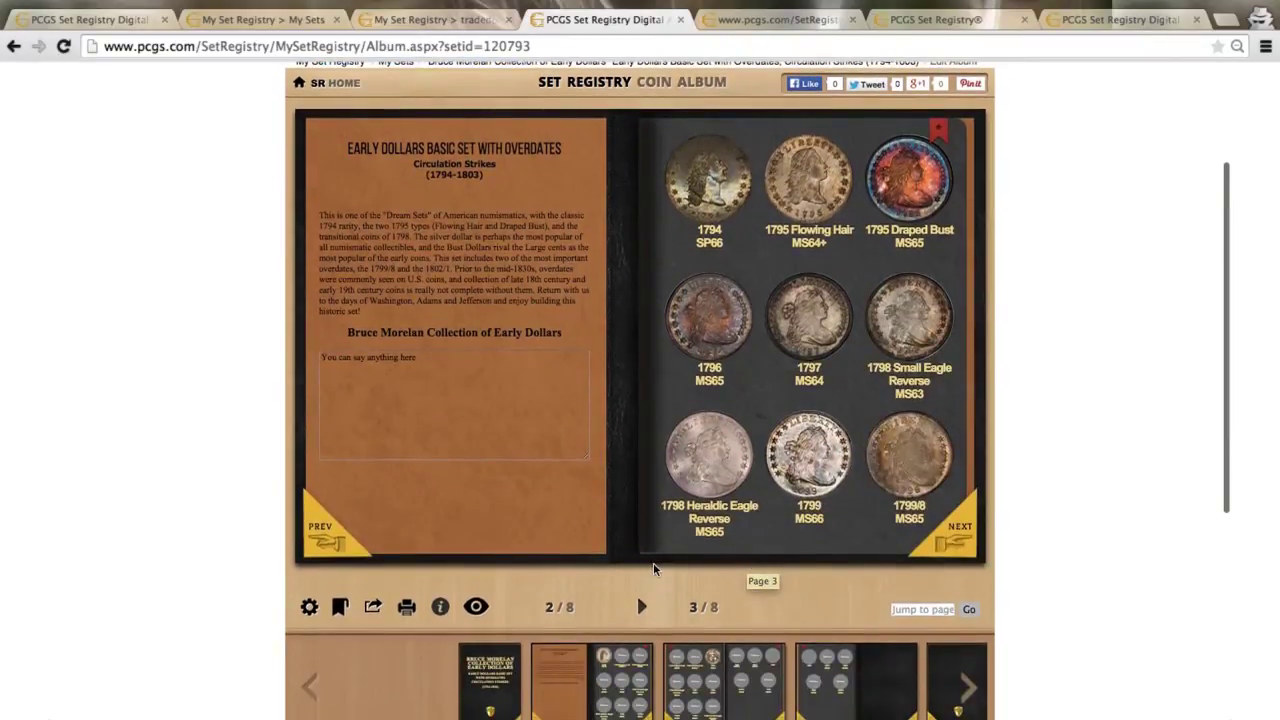
scroll(653, 568, down, 1)
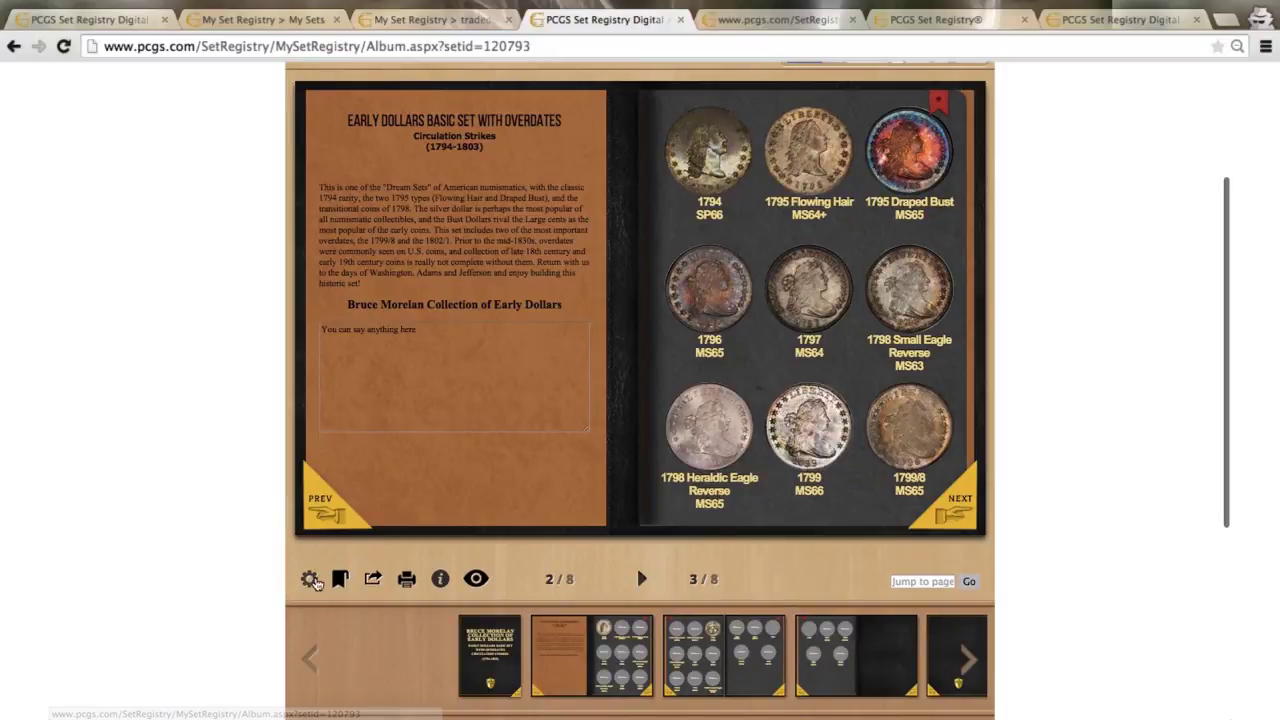
- Publish the album through its options and look over the social sharing choices above it
click(309, 581)
click(364, 546)
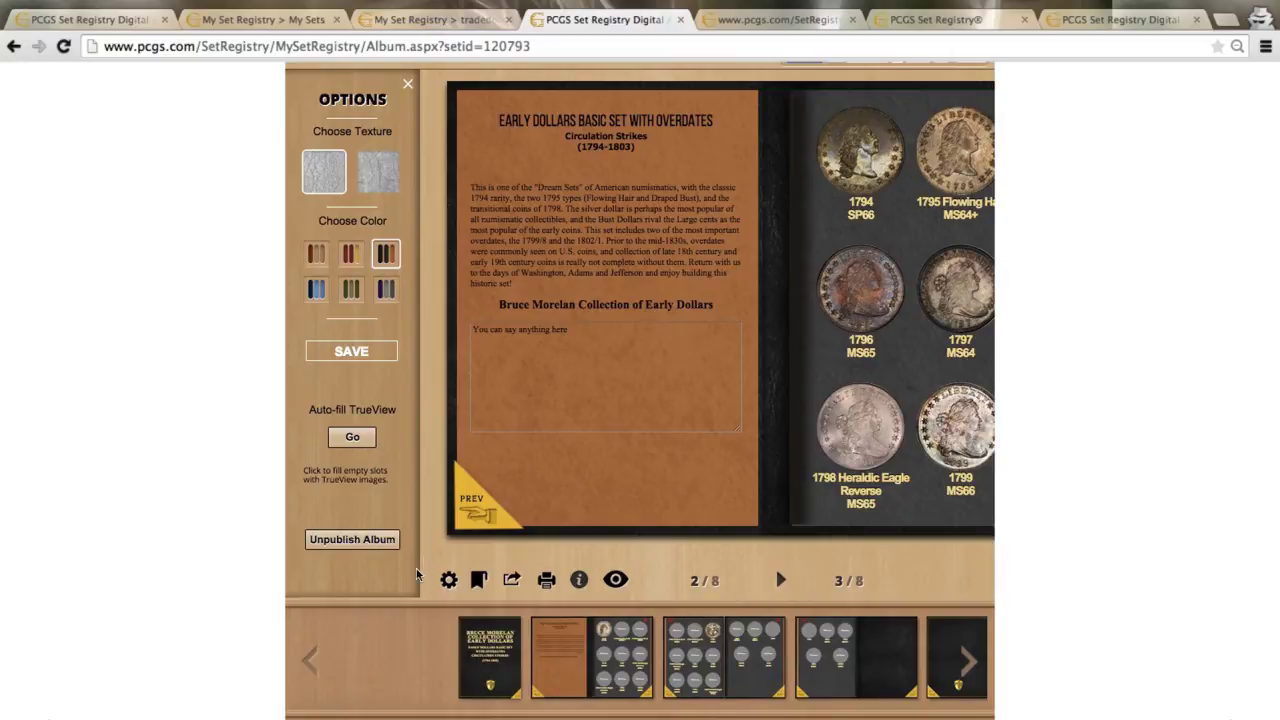
click(448, 589)
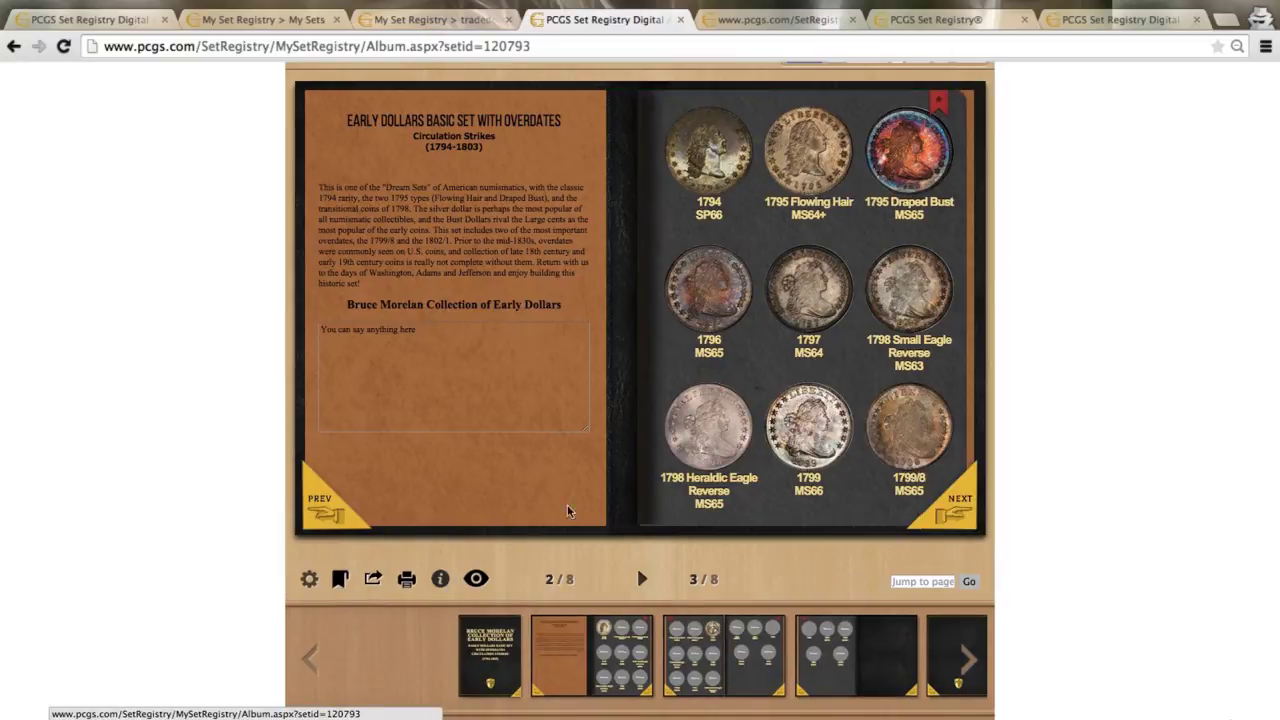
scroll(808, 556, up, 3)
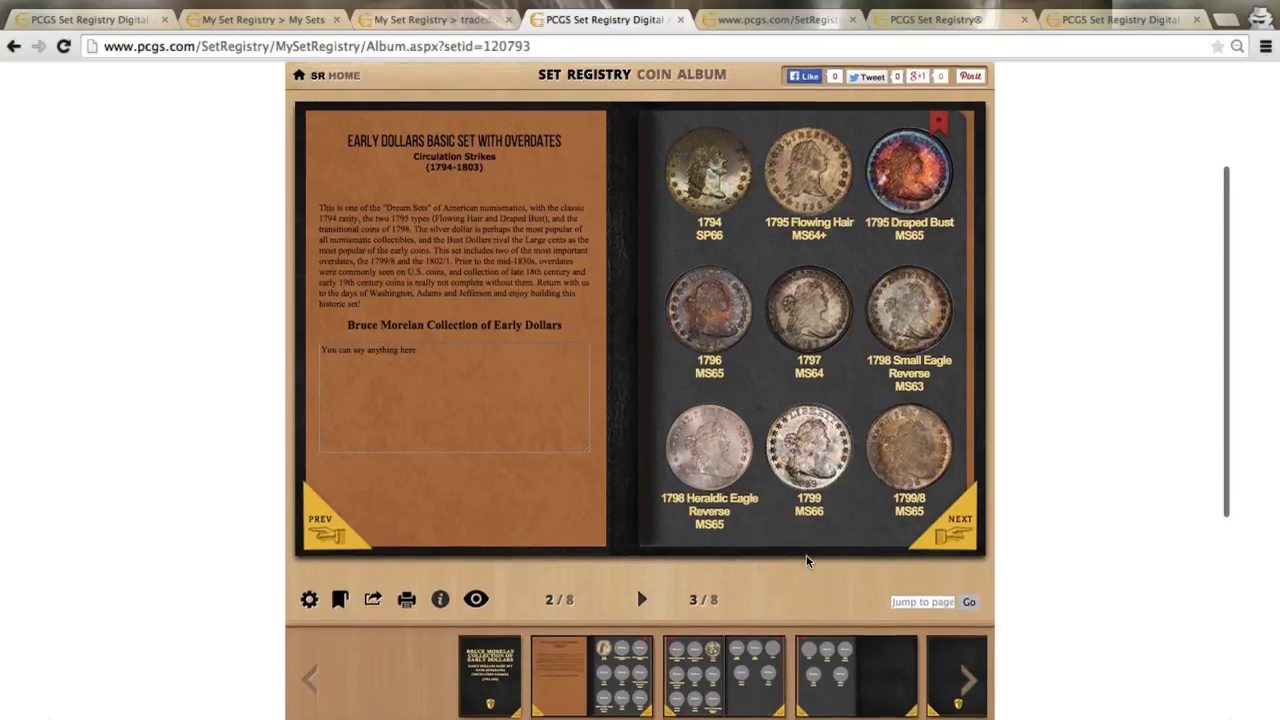
scroll(808, 556, up, 2)
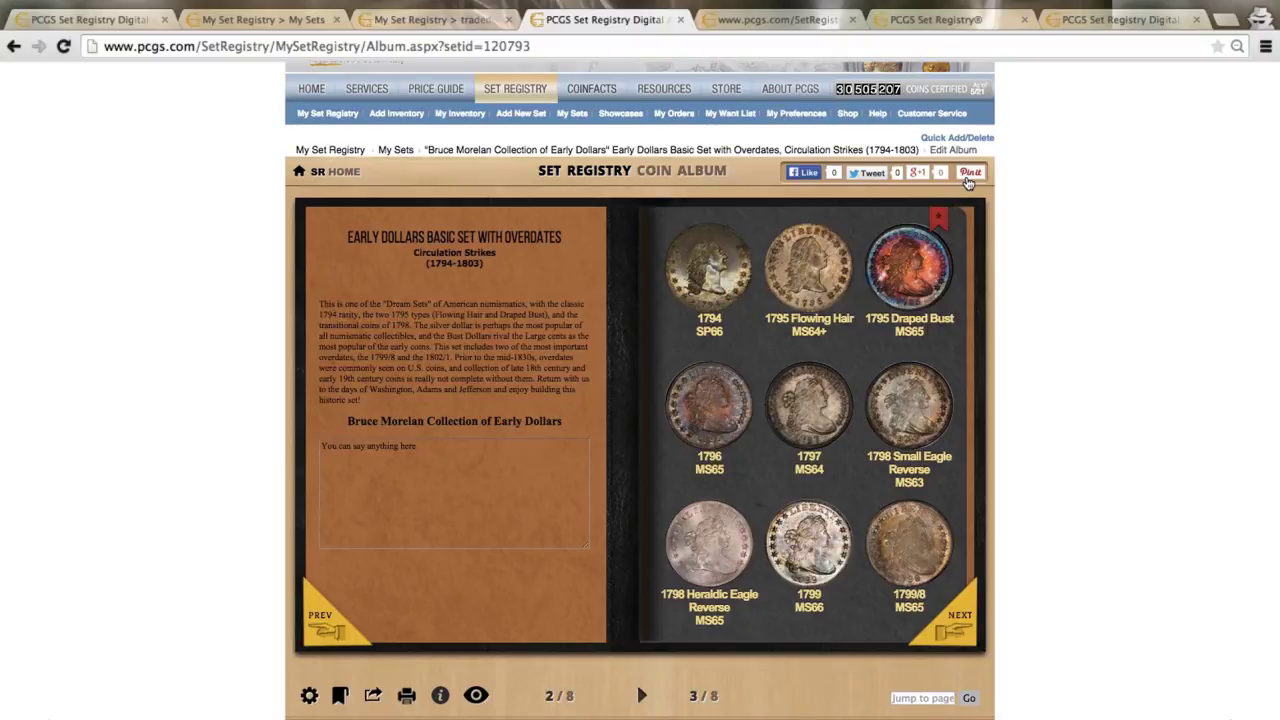
scroll(580, 344, down, 1)
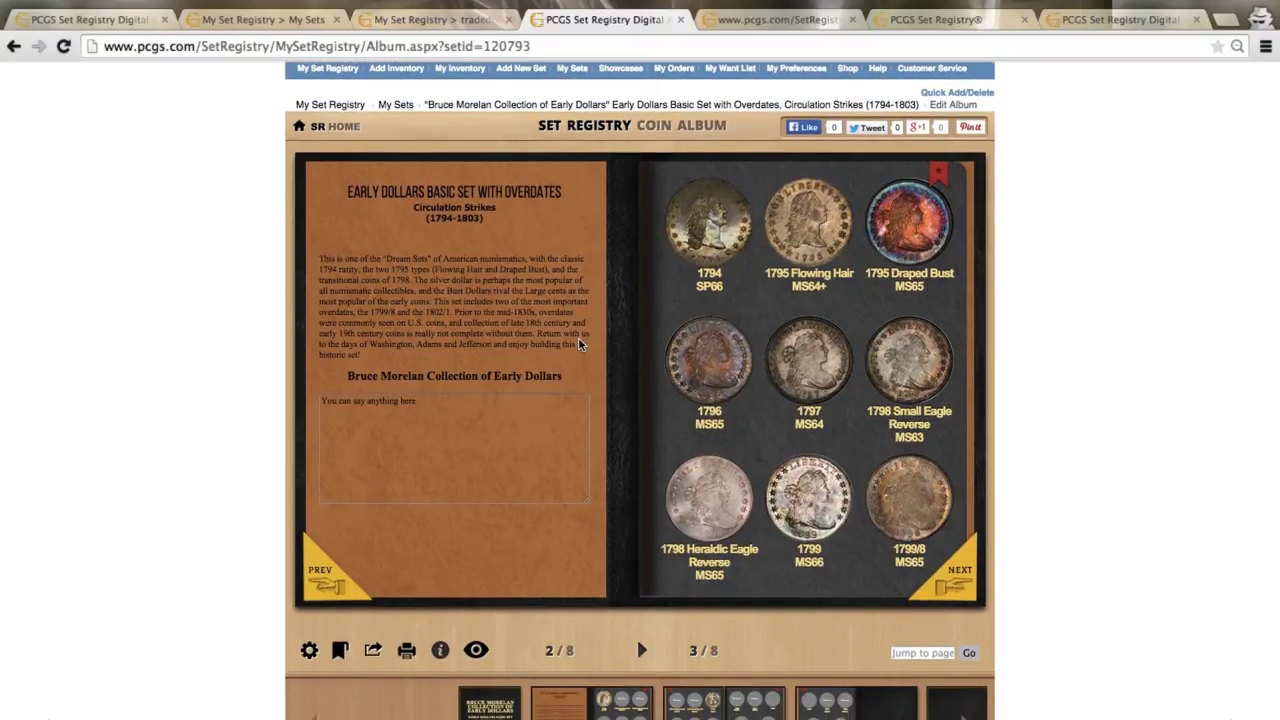
- Switch to the Set Registry's Digital Albums page and browse the list of published albums by type
click(936, 28)
scroll(722, 413, down, 3)
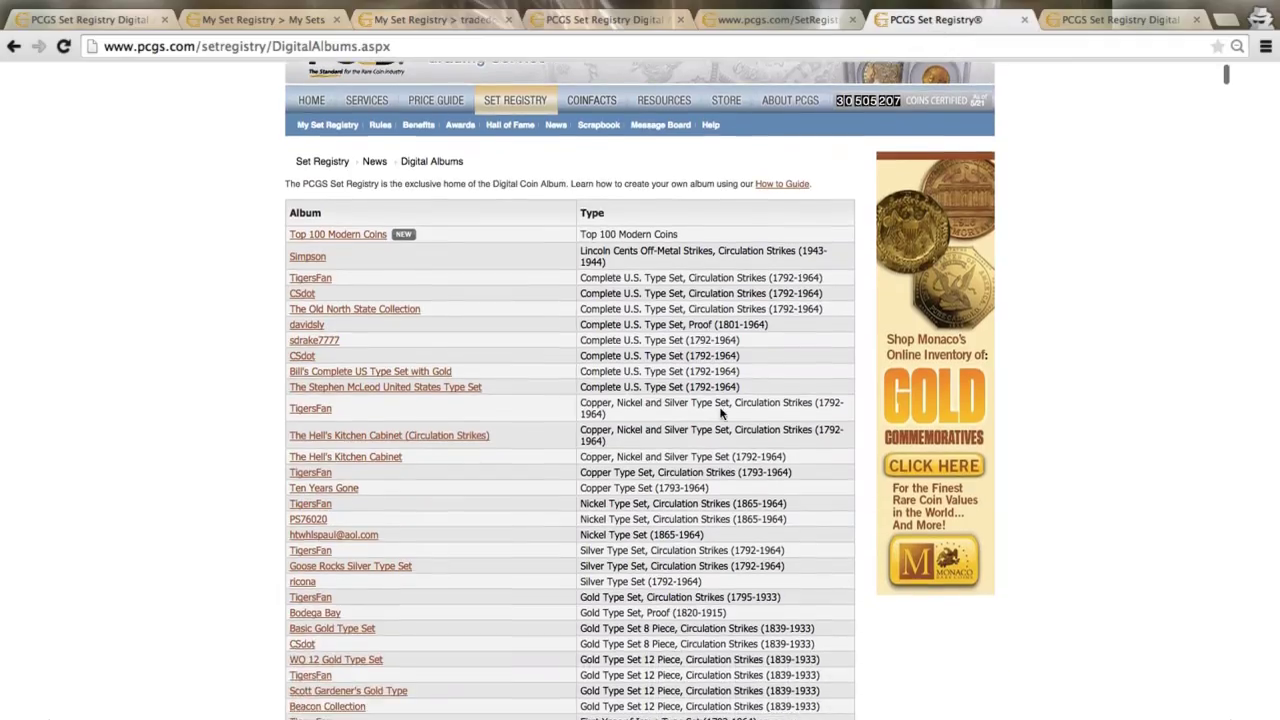
scroll(722, 413, down, 2)
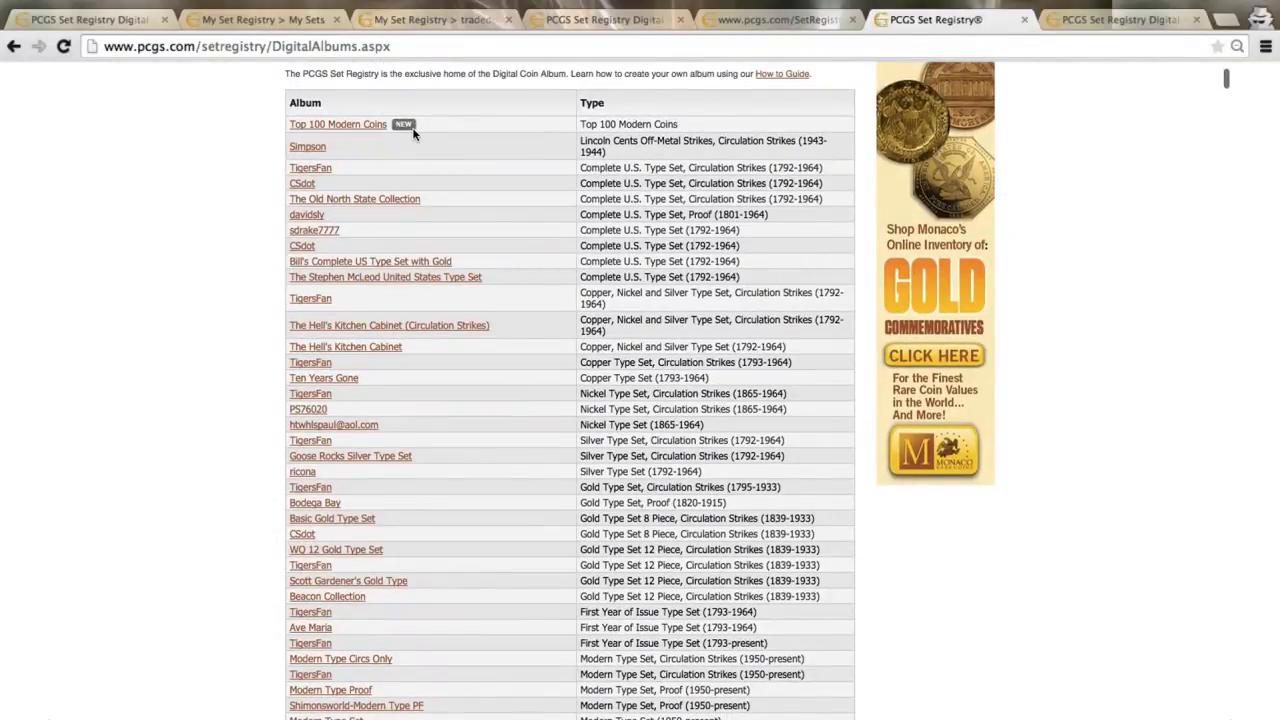
scroll(585, 325, down, 1)
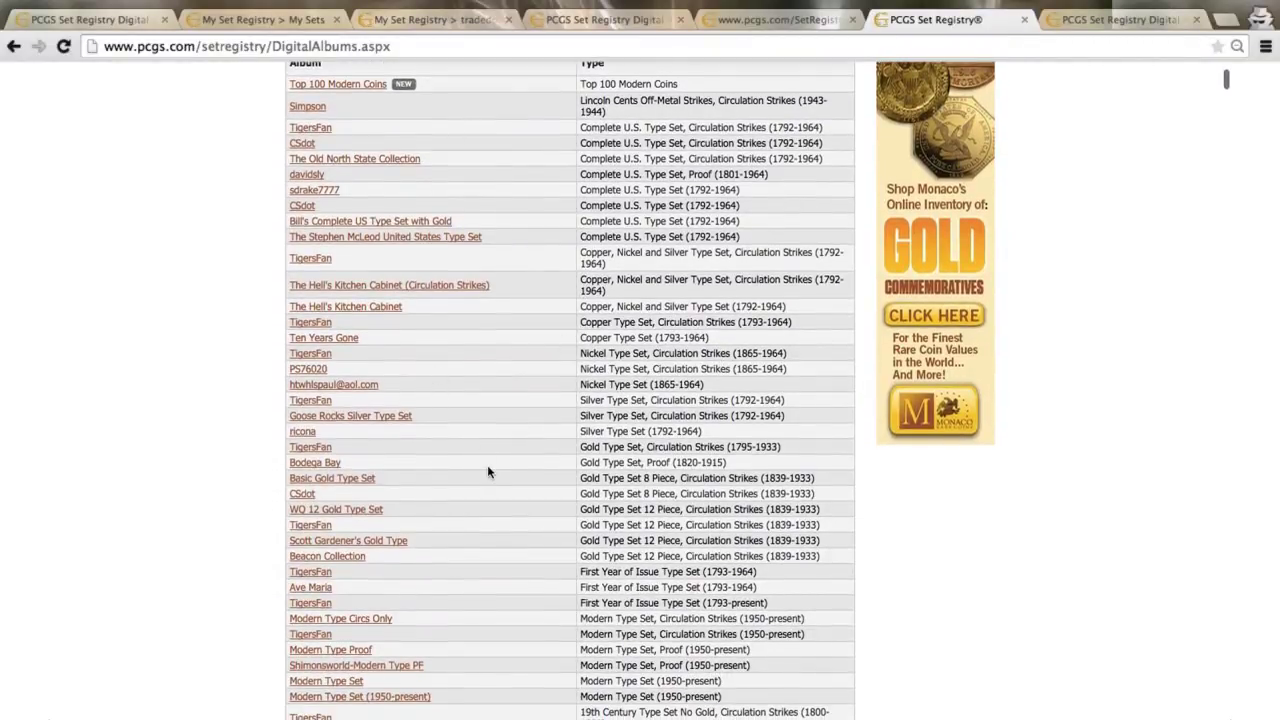
scroll(488, 472, down, 1)
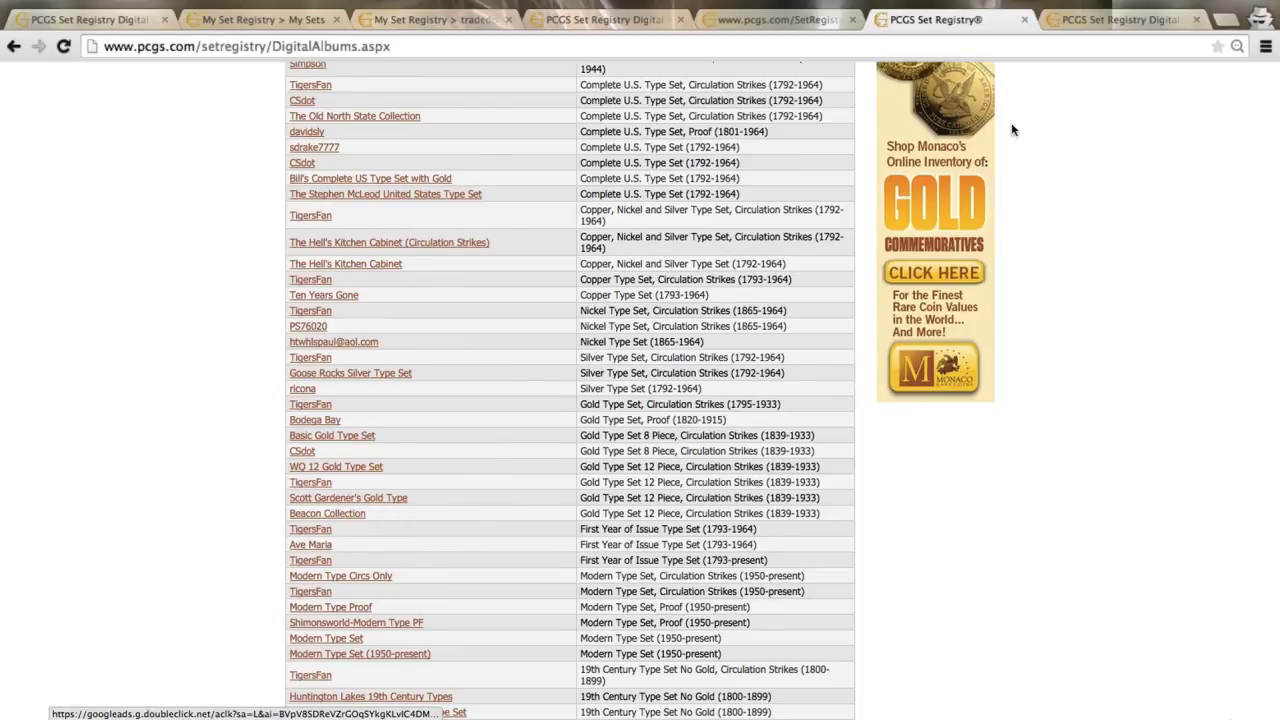
- View the published Gold Type Set 12 Piece album, open its first coin pages and magnify the Liberty $5 coin
click(1105, 29)
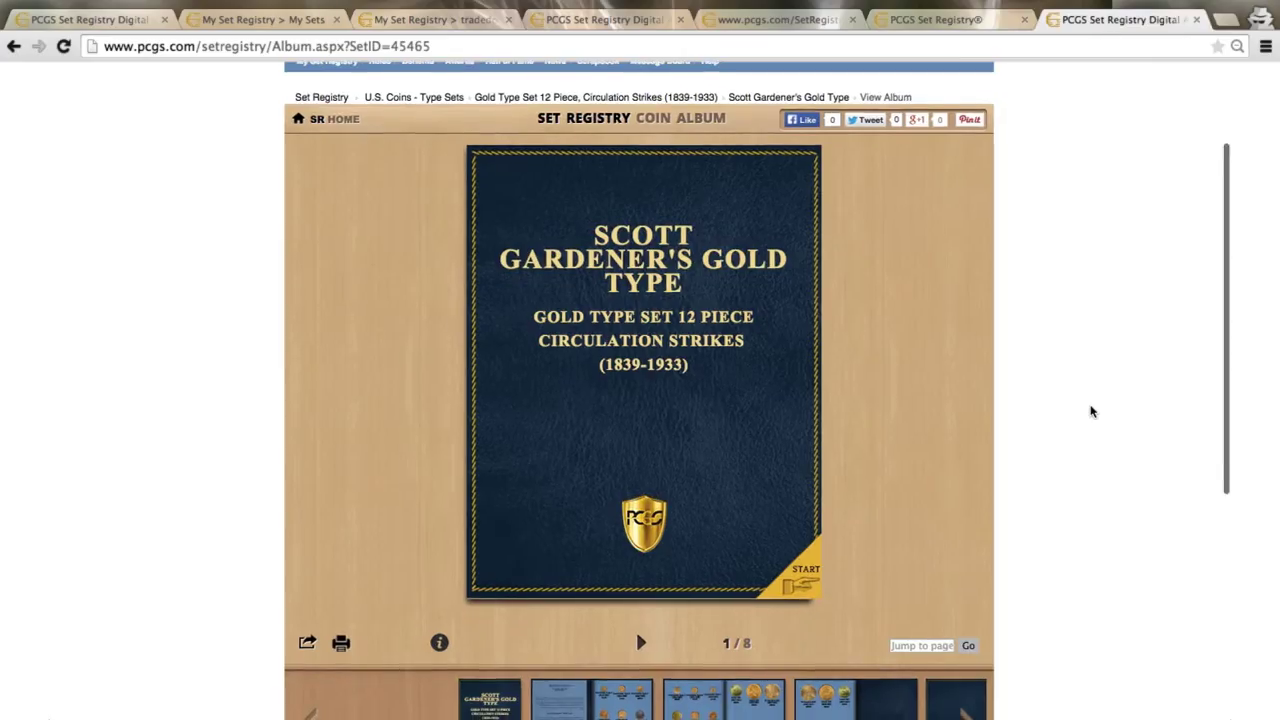
scroll(1089, 411, down, 1)
click(806, 538)
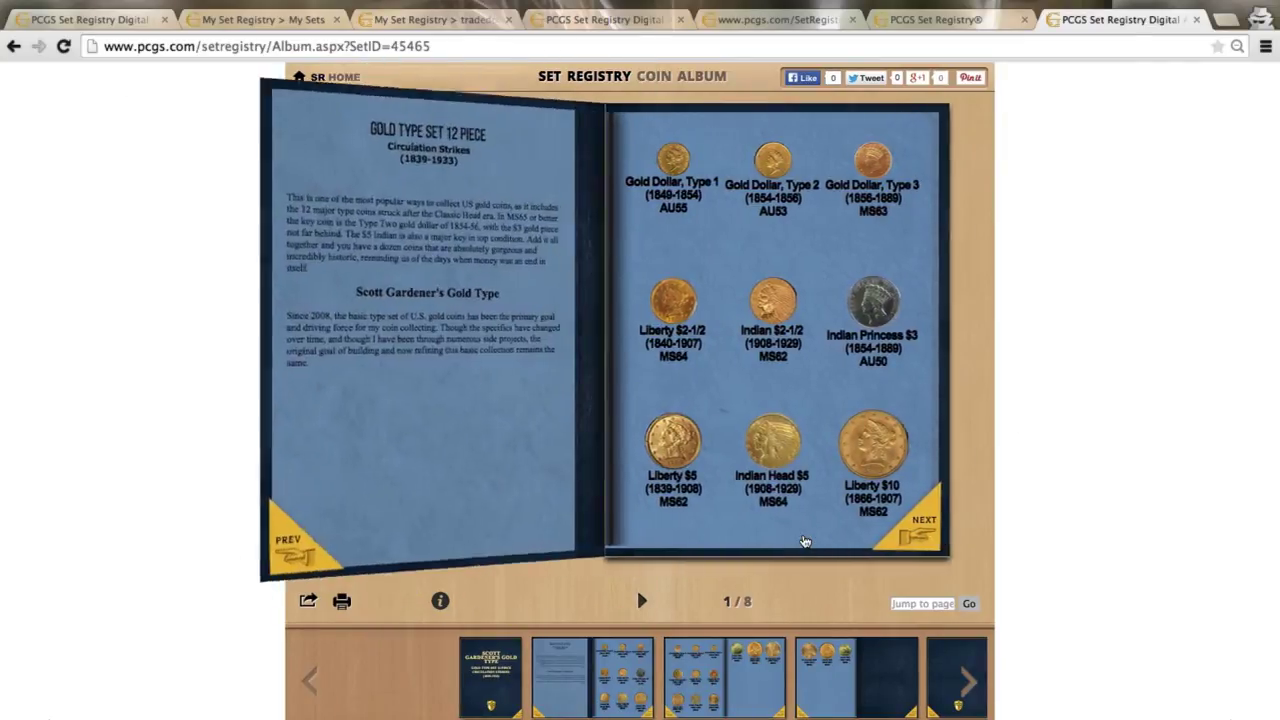
mouse_move(731, 454)
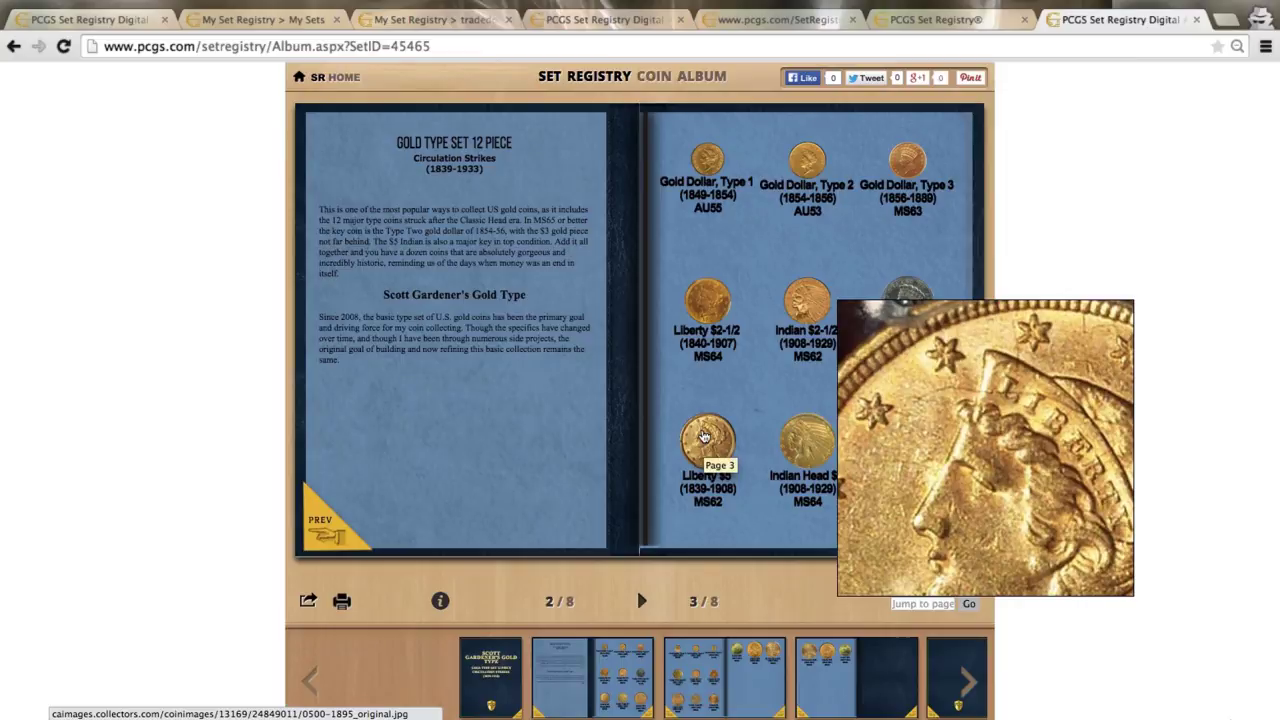
scroll(623, 414, up, 1)
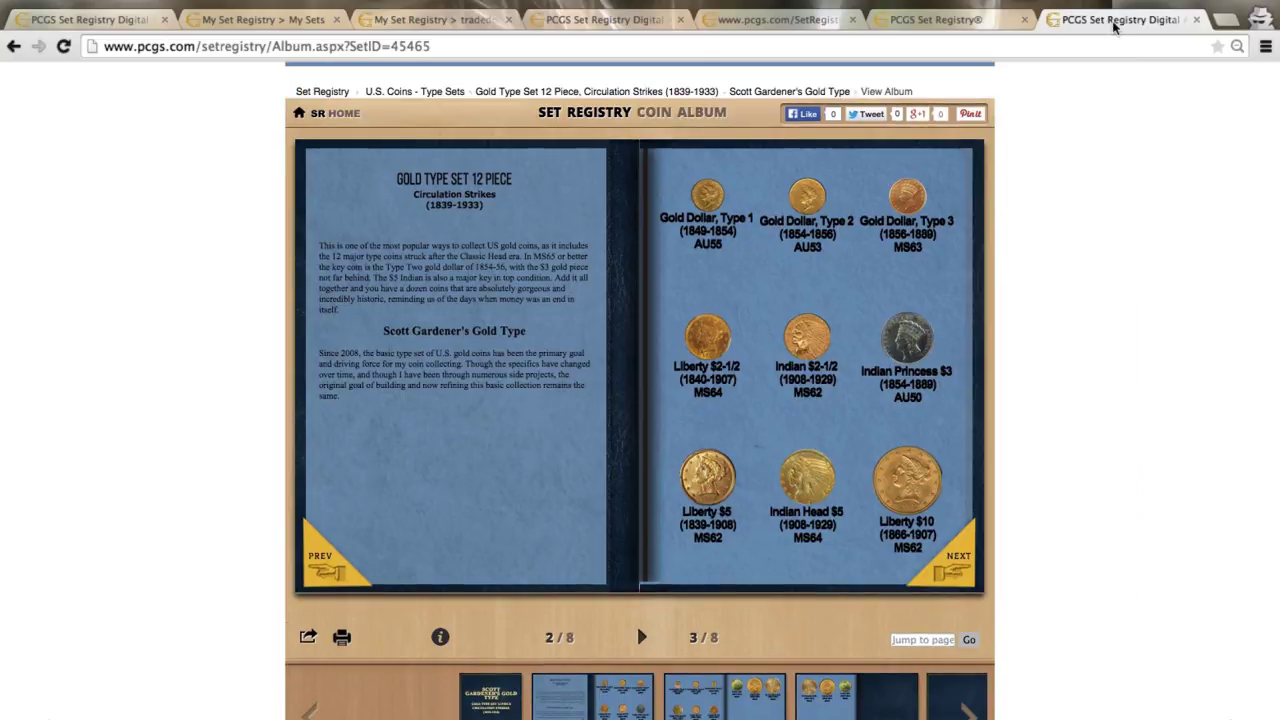
- Return to the Early Dollars album and magnify the 1795 Flowing Hair obverse
click(622, 20)
mouse_move(785, 380)
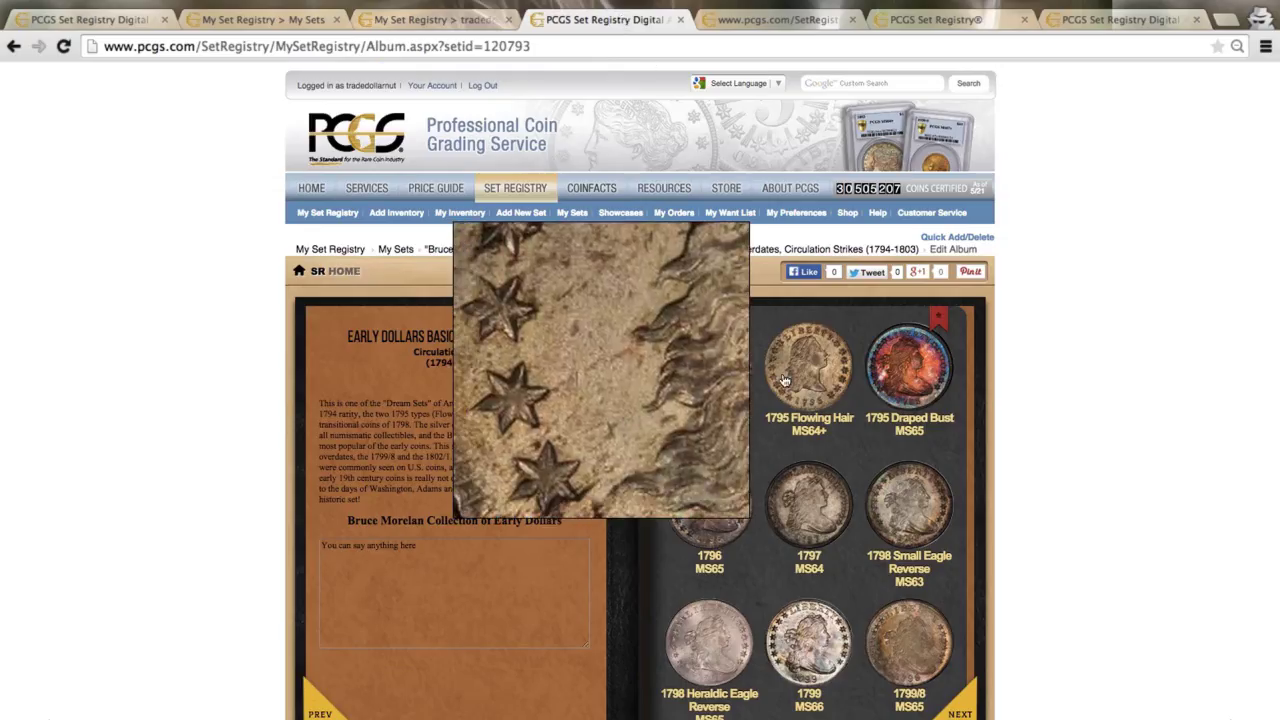
scroll(785, 380, down, 3)
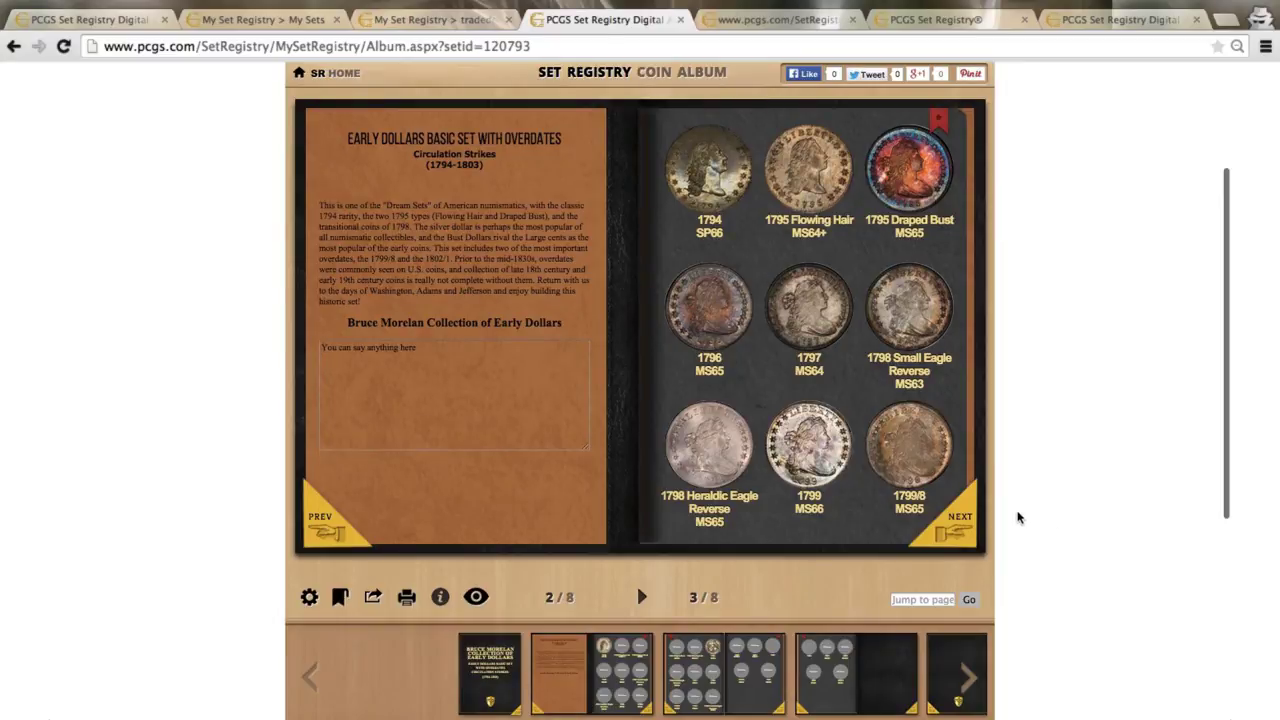
scroll(990, 492, down, 1)
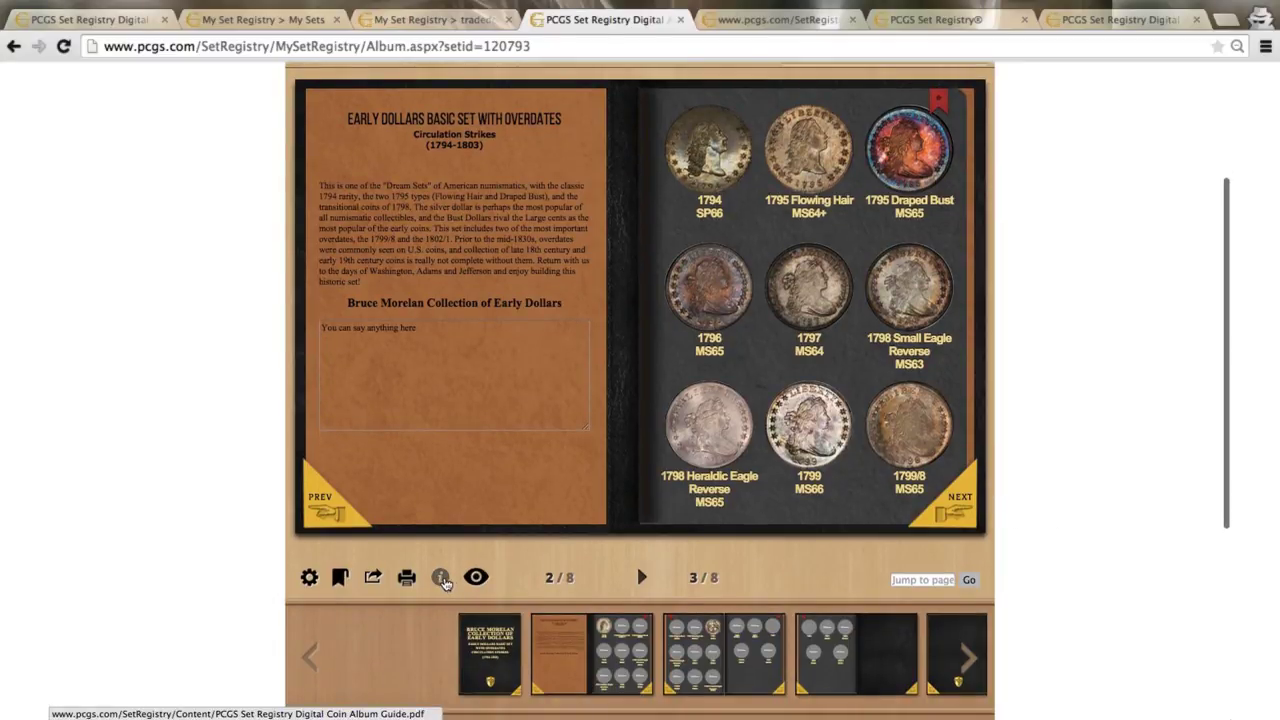
- Open the Digital Album Guide and read through its numbered instructions for creating an album
click(442, 580)
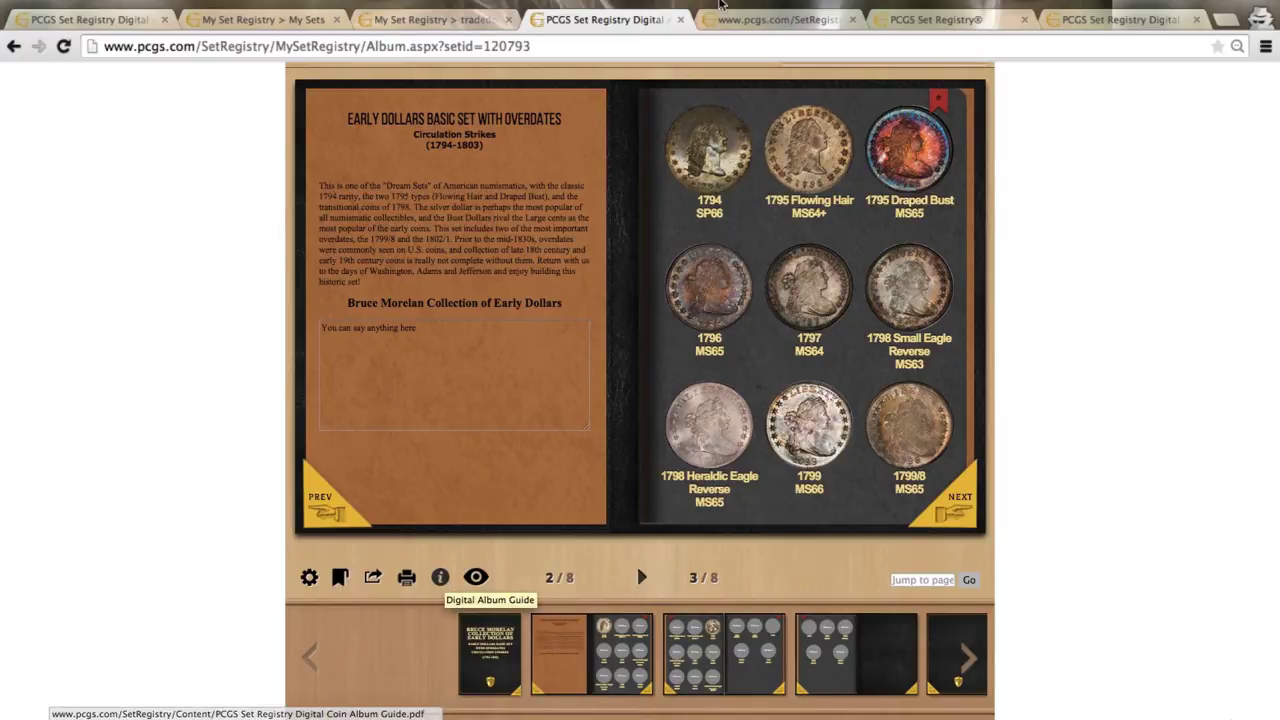
scroll(716, 349, down, 3)
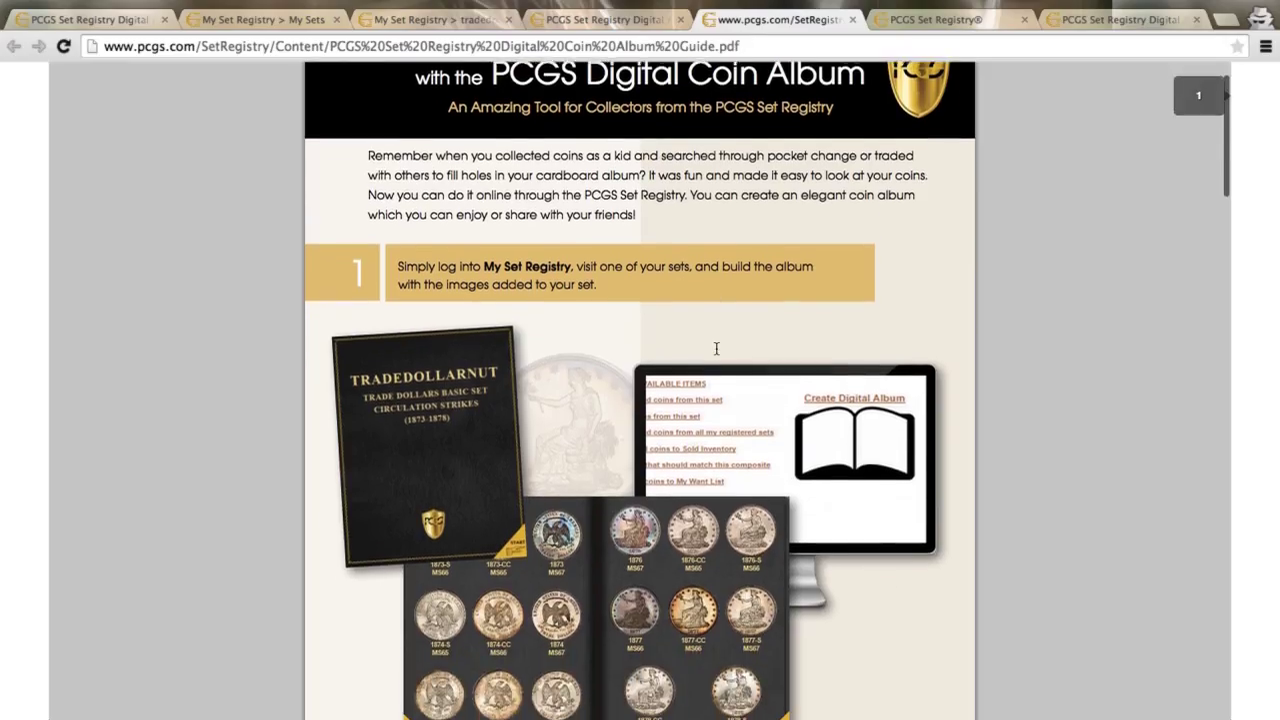
scroll(716, 349, down, 4)
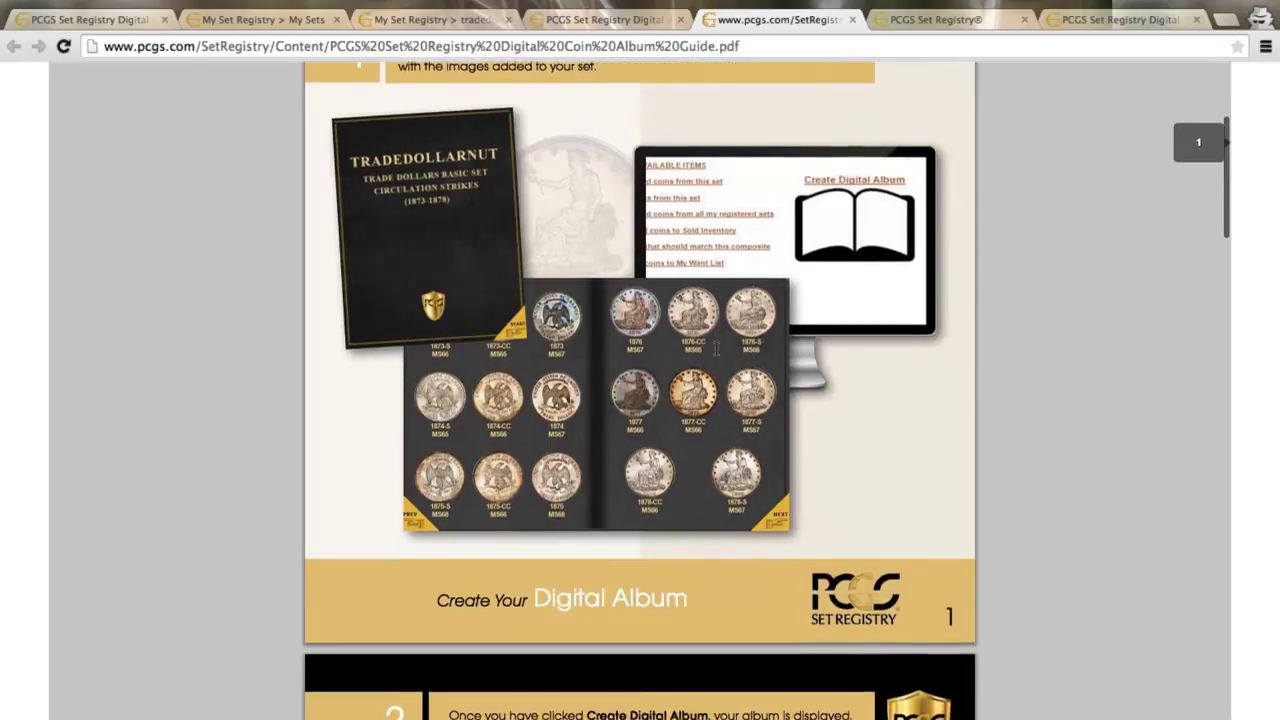
scroll(716, 346, down, 5)
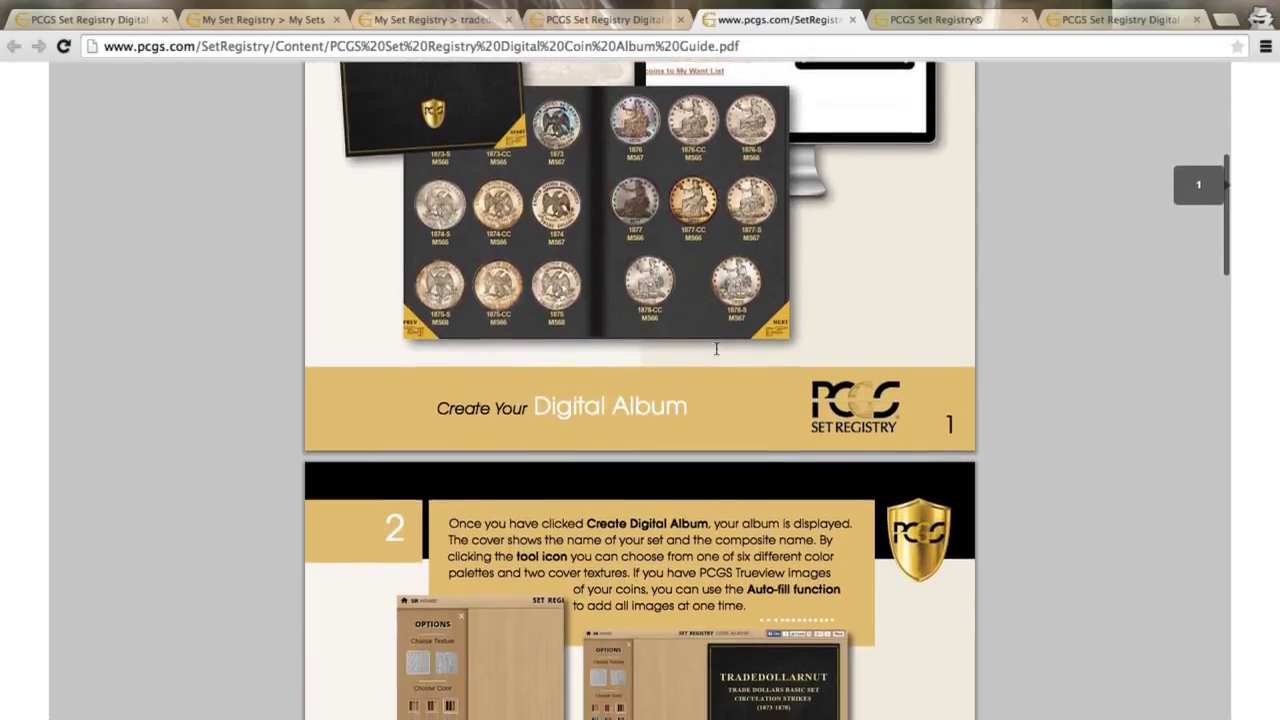
scroll(640, 390, down, 5)
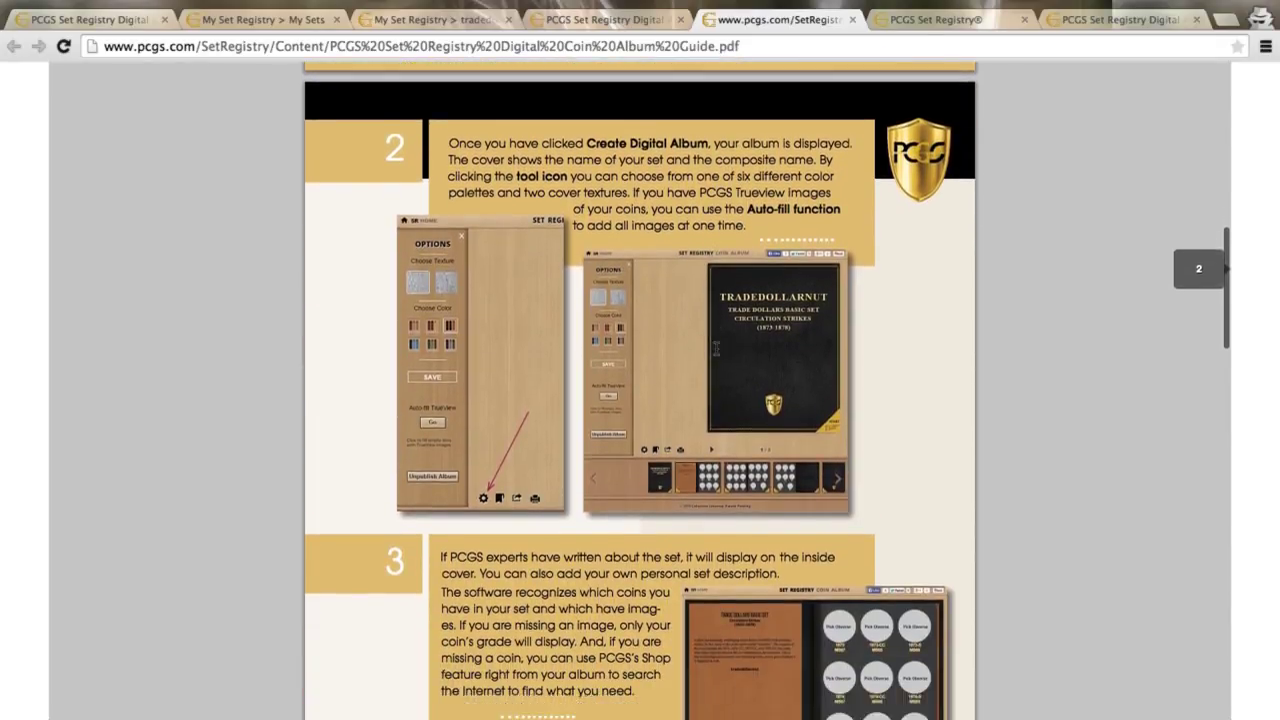
scroll(716, 347, down, 2)
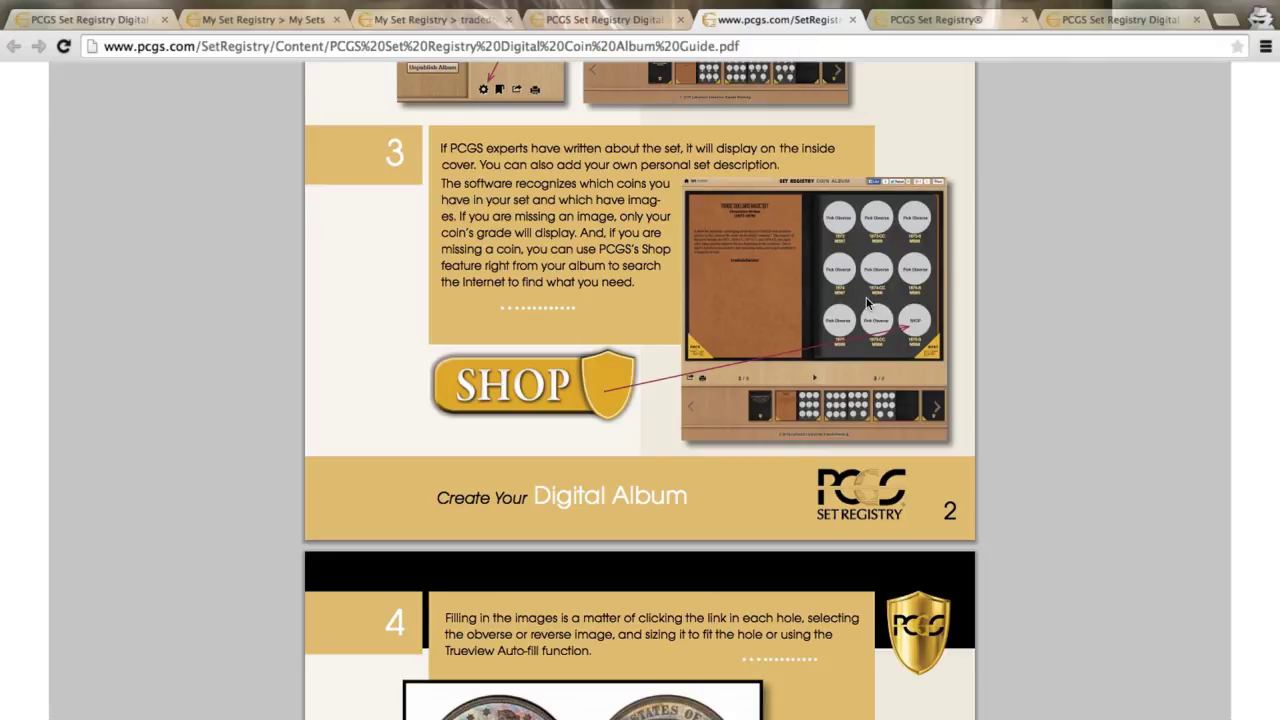
- Return to the Early Dollars album and turn back to its front cover
click(582, 18)
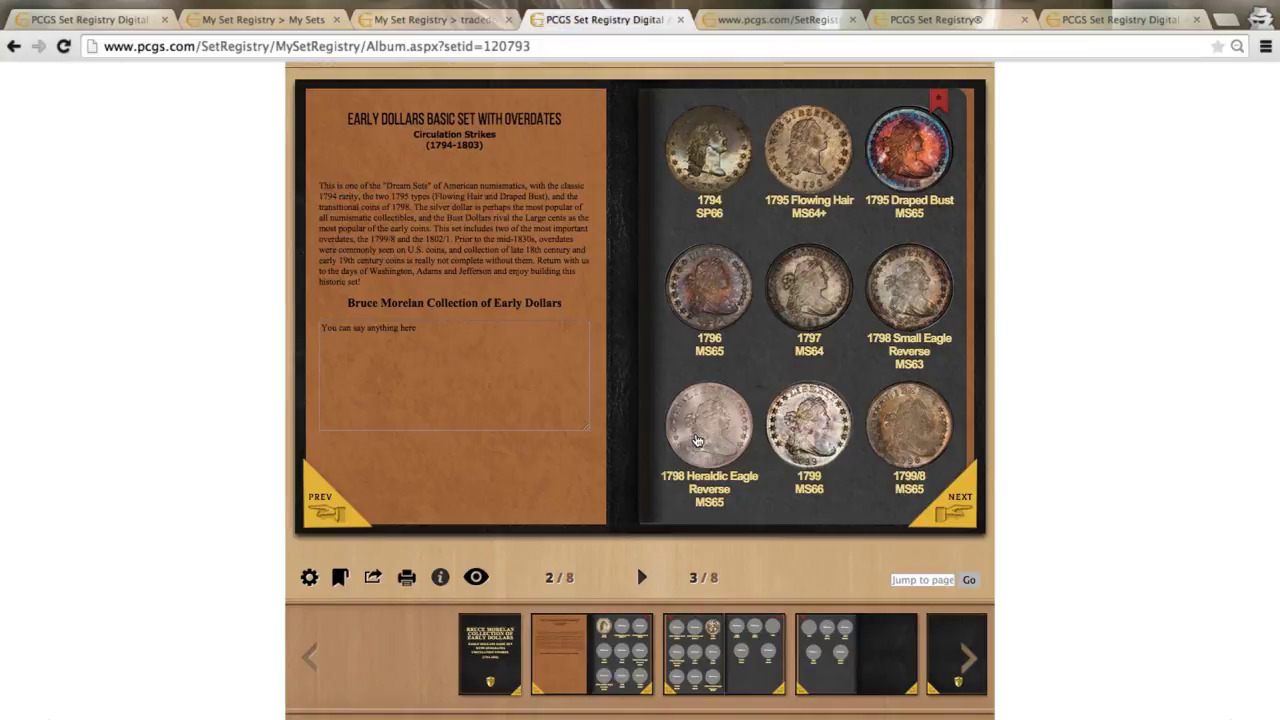
scroll(697, 440, up, 1)
scroll(697, 440, down, 3)
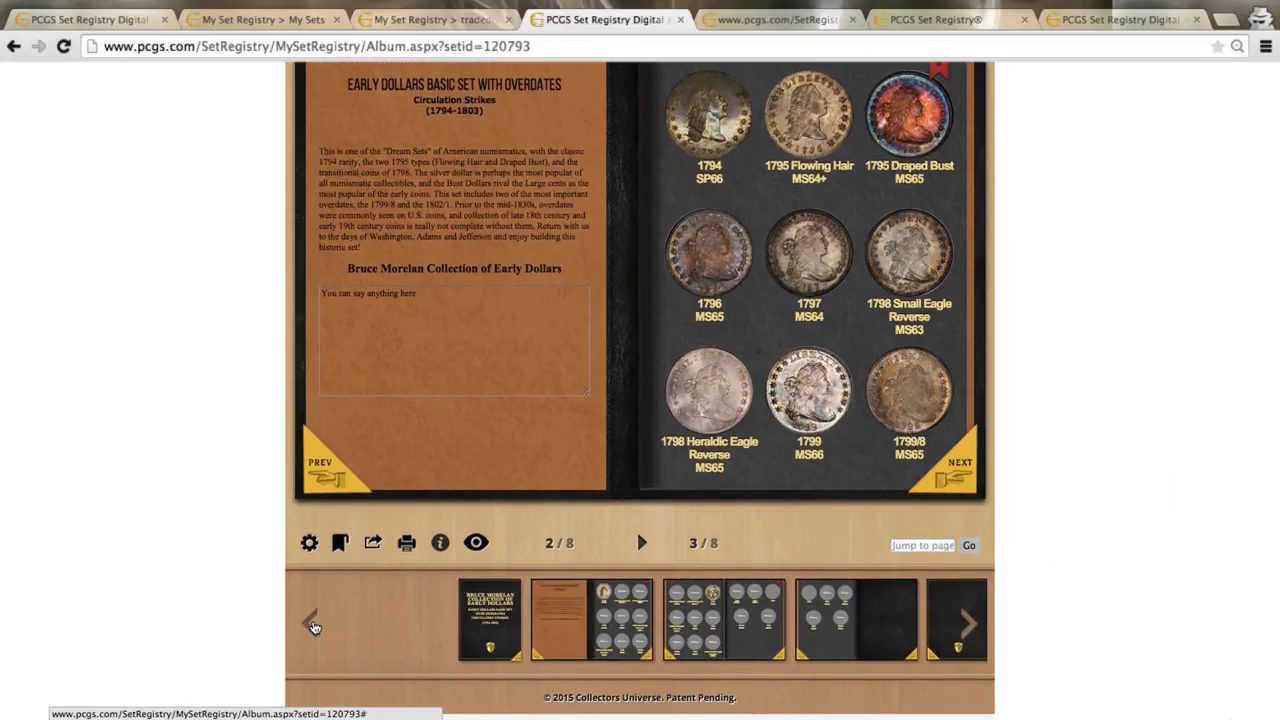
click(316, 488)
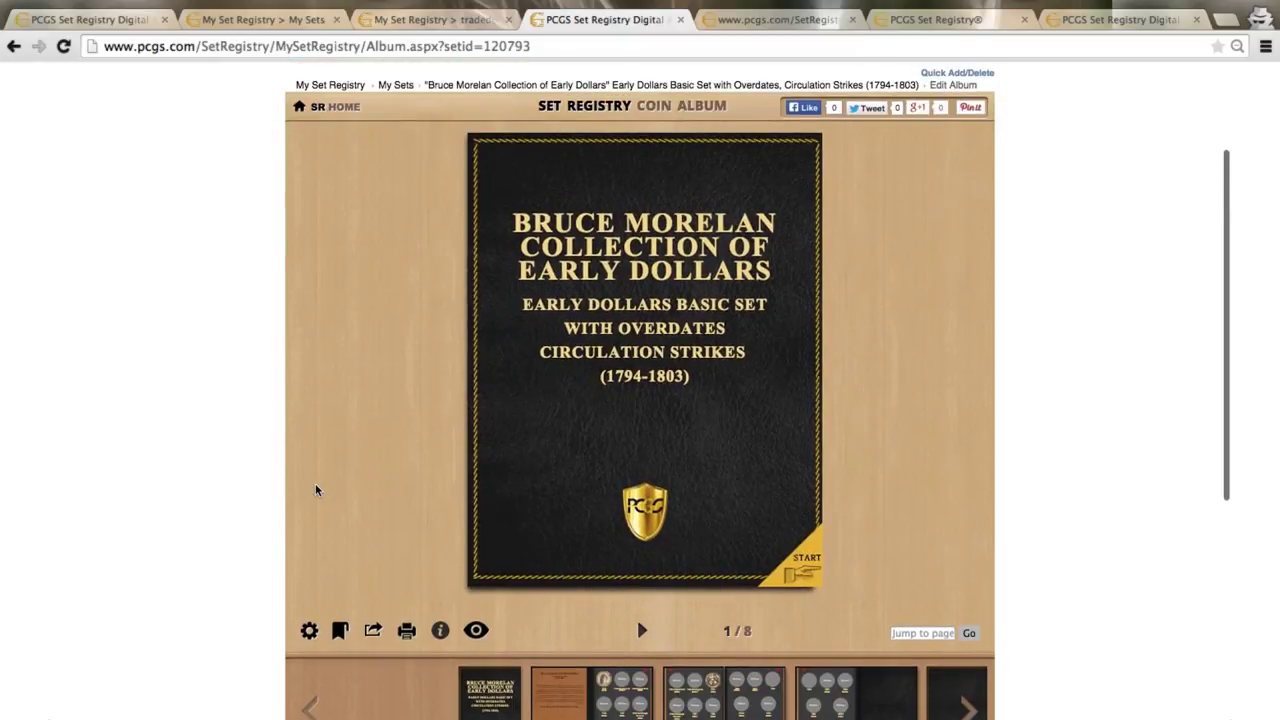